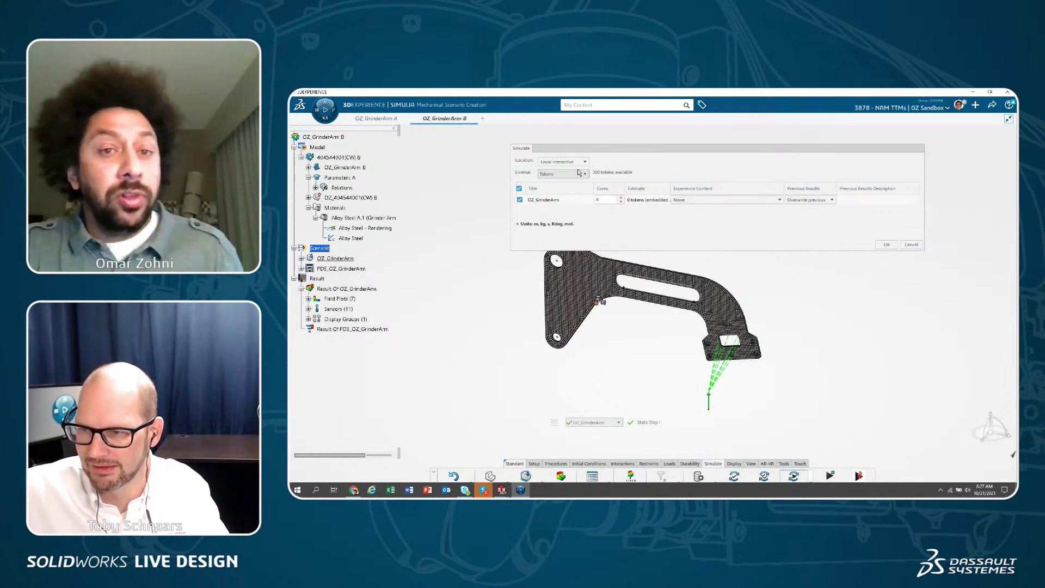
Set the simulation location to Cloud and list the core configurations available for OZ_GrinderArm
click(566, 161)
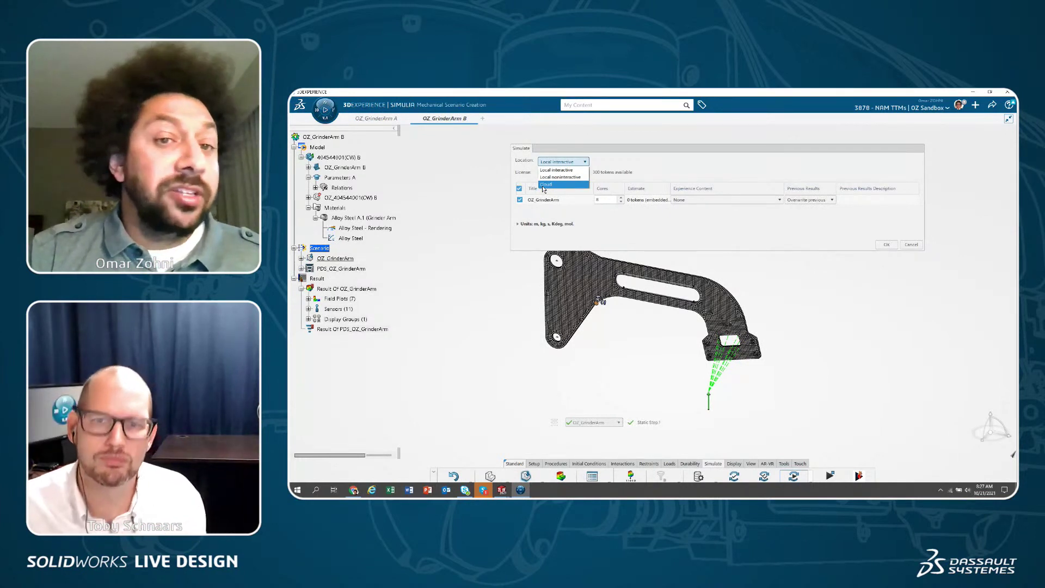
click(545, 184)
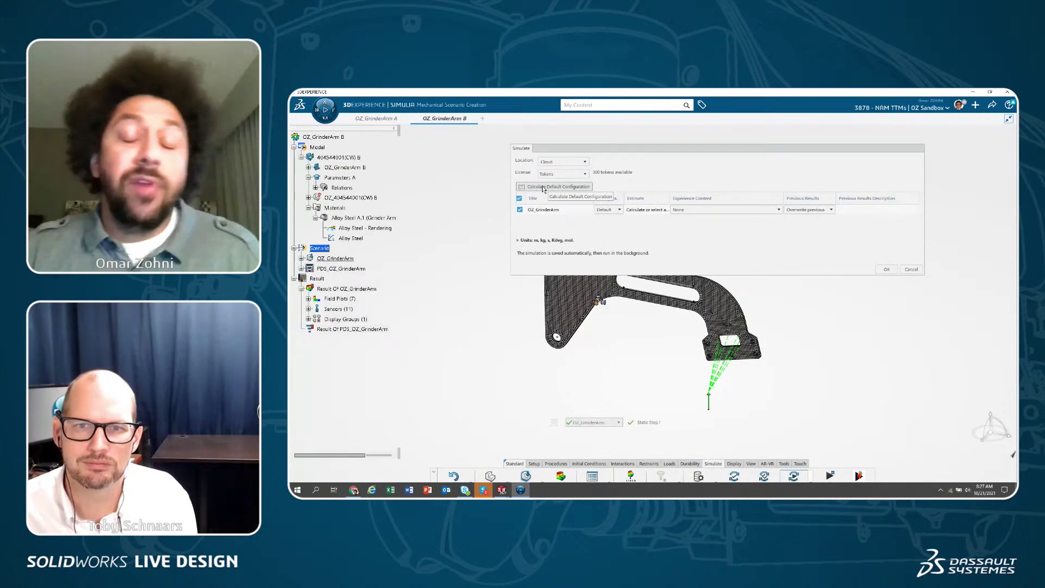
click(609, 210)
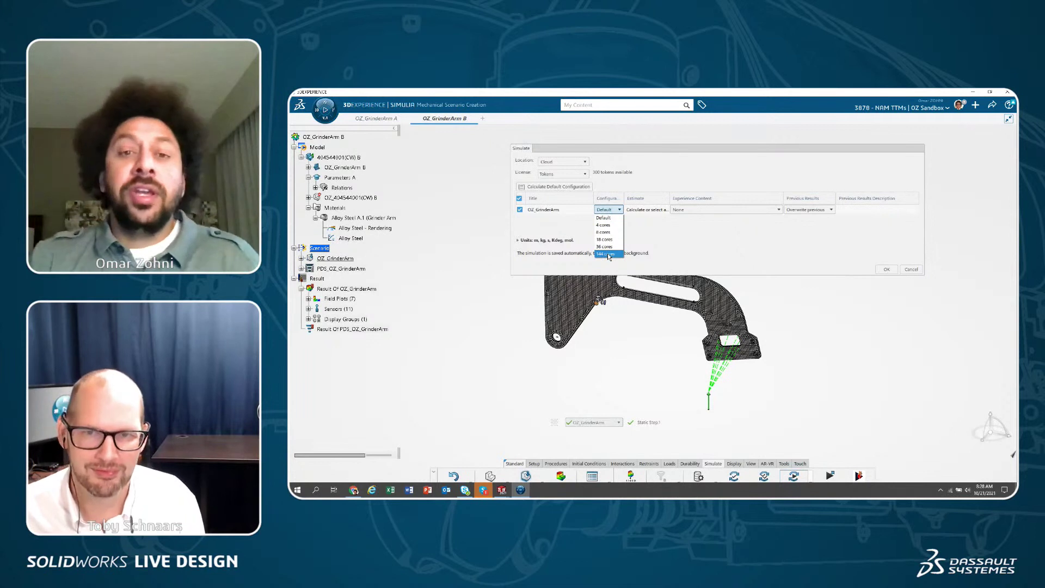
Run the OZ_GrinderArm simulation with the location set to Local interactive
click(563, 161)
click(562, 162)
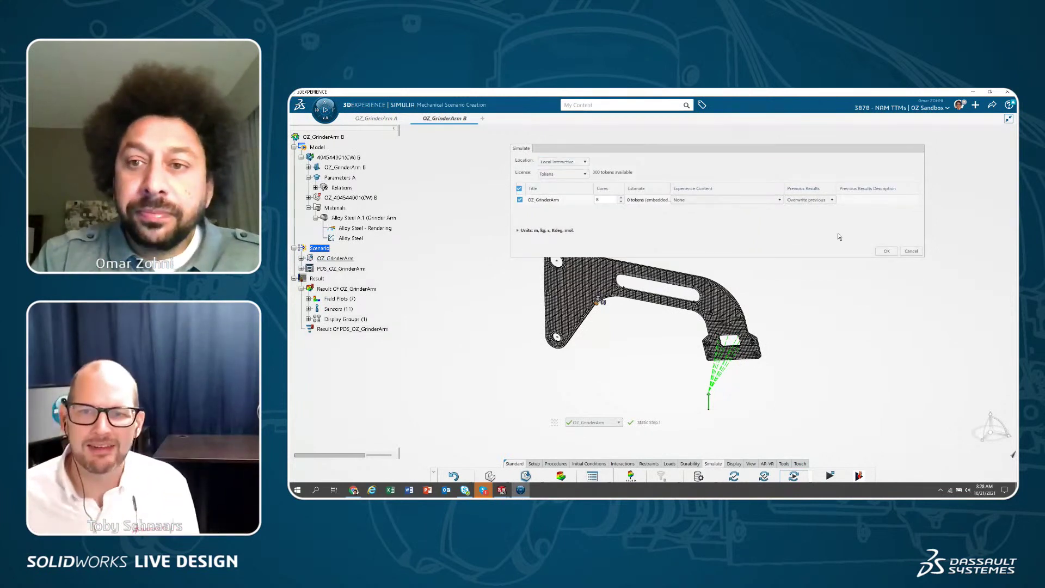
click(884, 251)
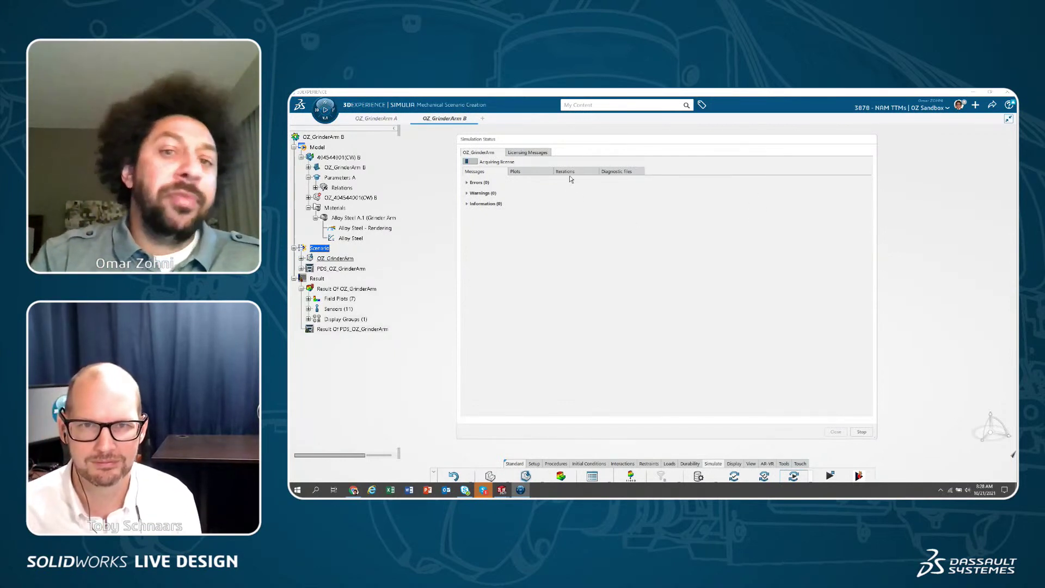
mouse_move(569, 175)
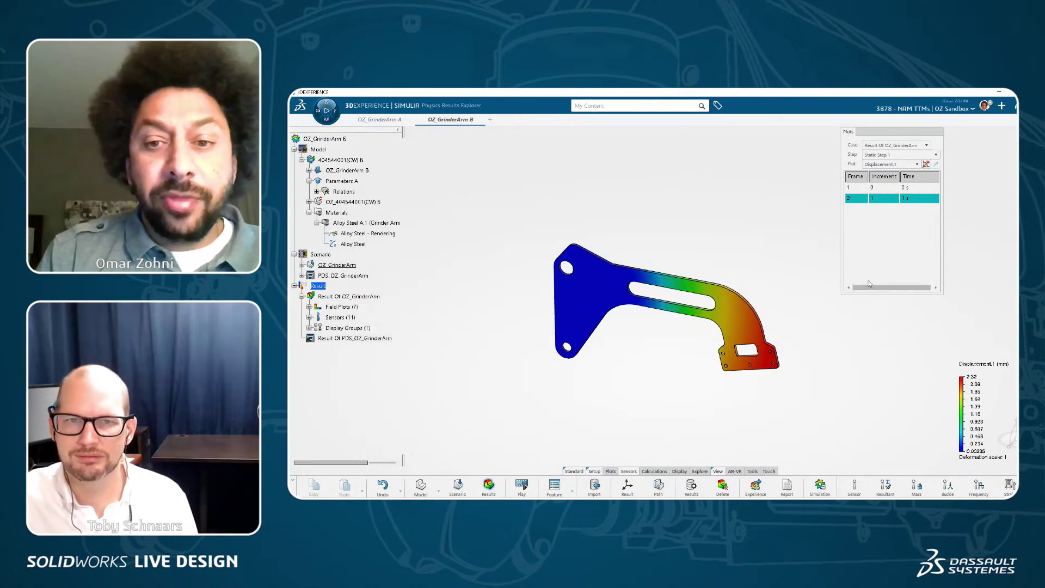
Display the Von Mises Stress.1 plot of the grinder arm, followed by the Factor of Safety.1 plot
click(881, 164)
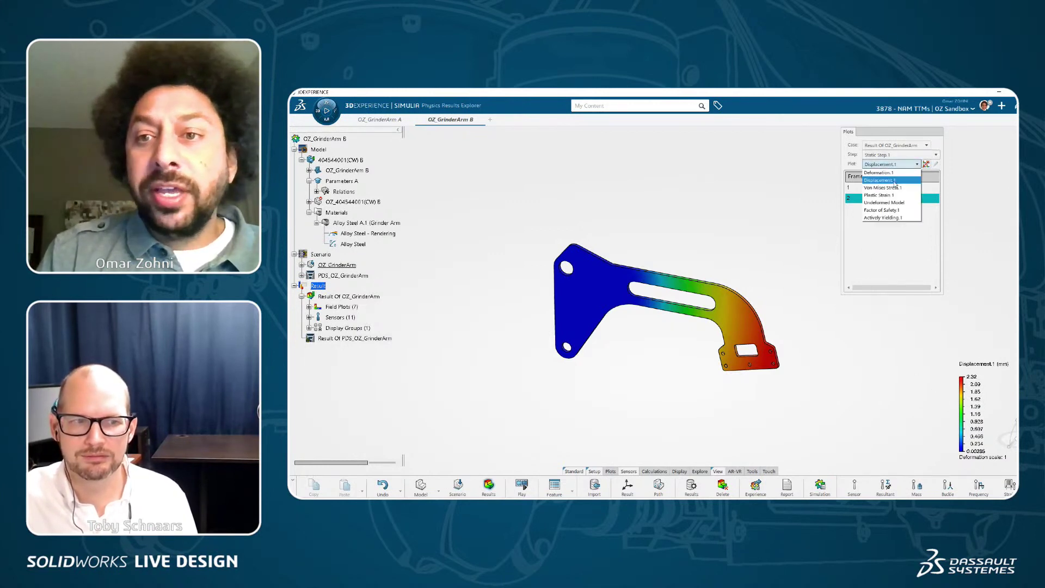
click(894, 187)
click(882, 164)
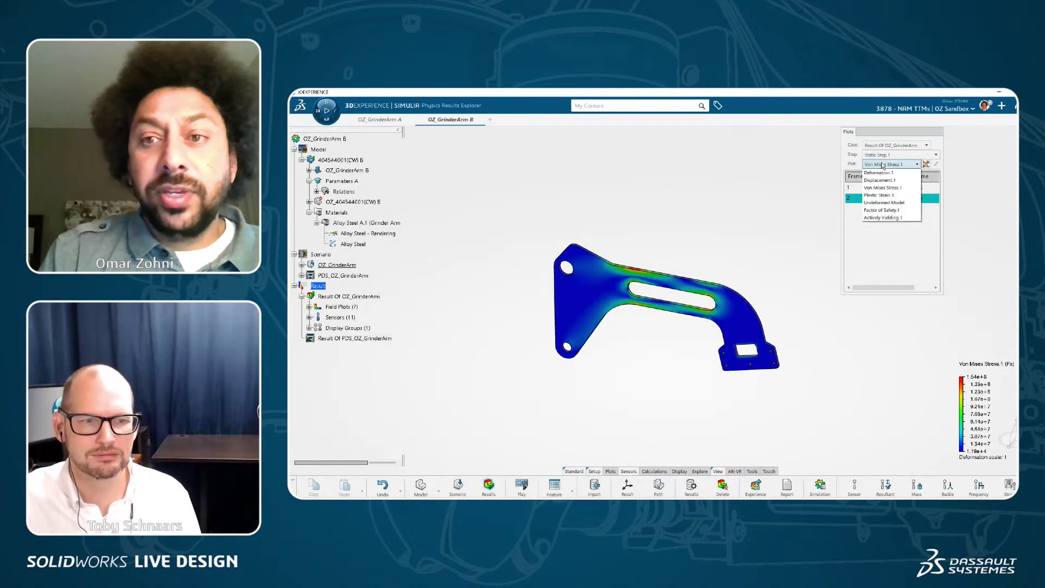
click(890, 210)
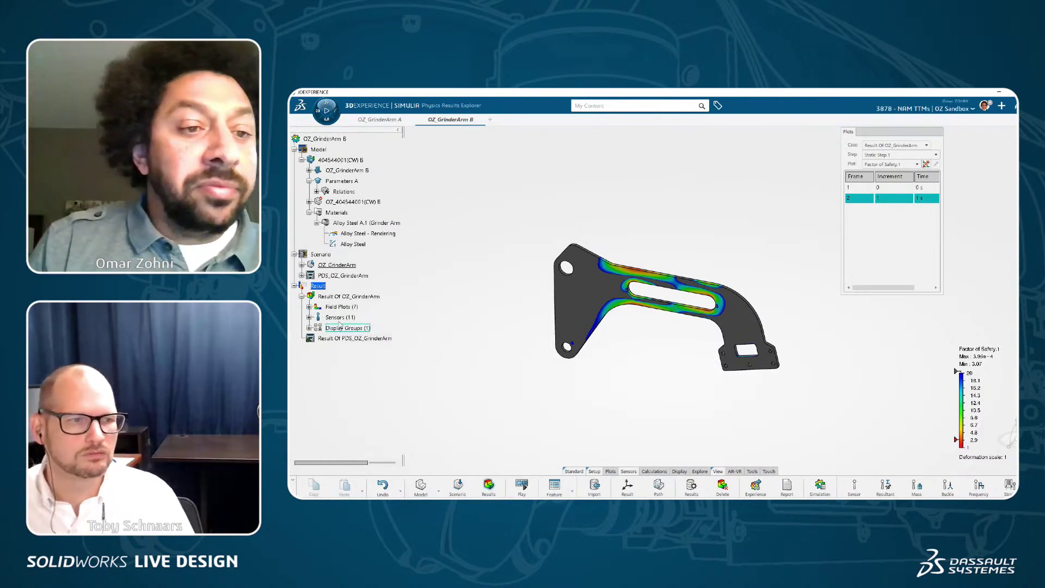
Expand the result's sensors and examine the Location, Width and Length parameters under Parametric Bridge.1
click(309, 318)
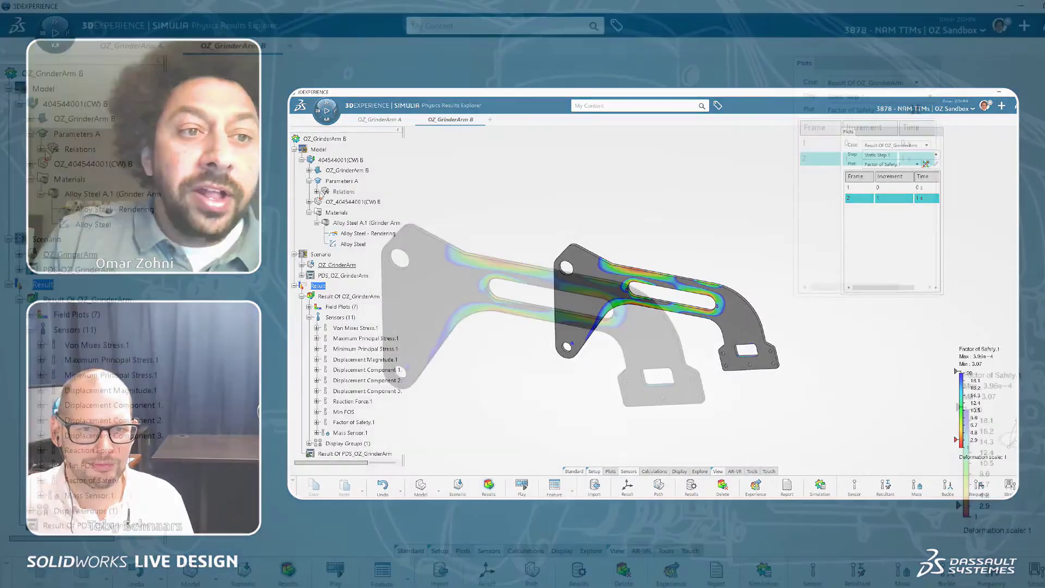
click(317, 192)
click(61, 164)
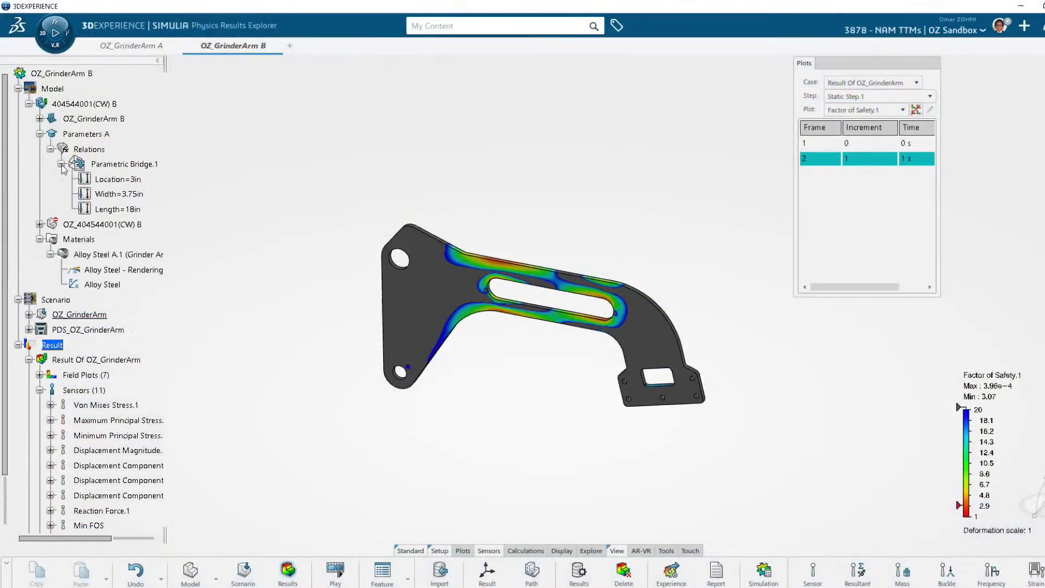
click(134, 179)
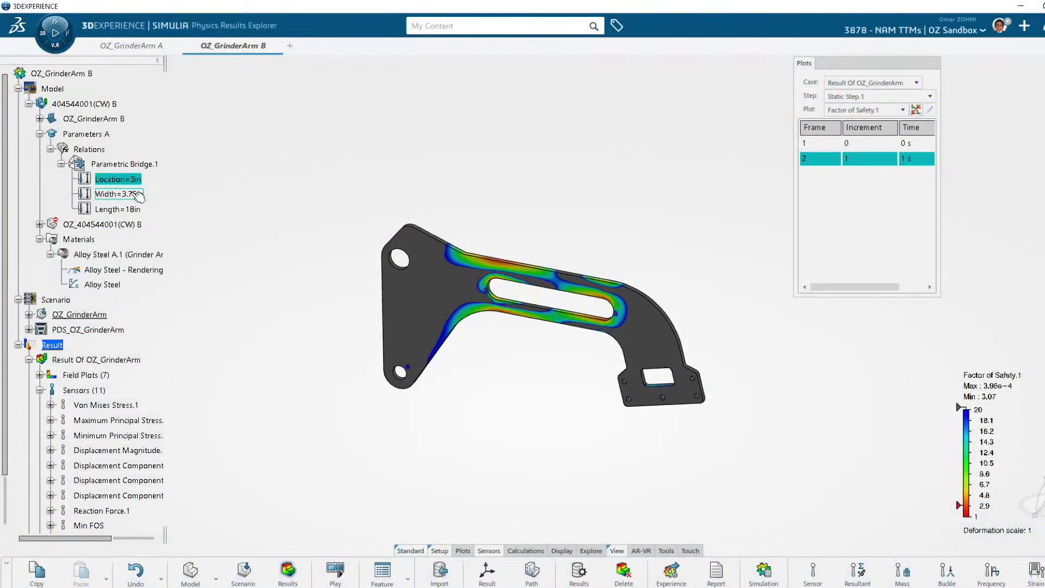
click(120, 194)
click(136, 210)
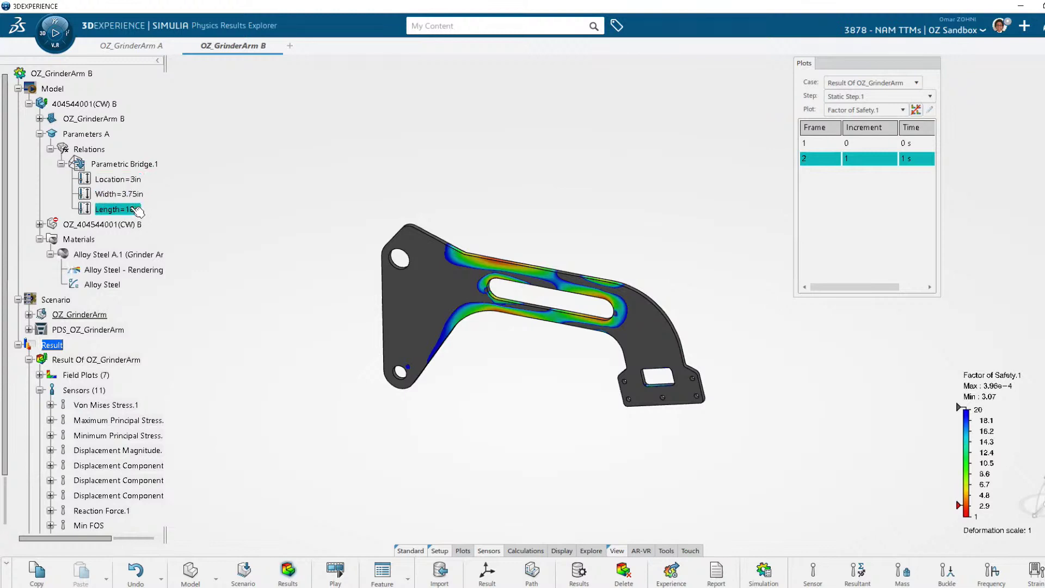
click(126, 179)
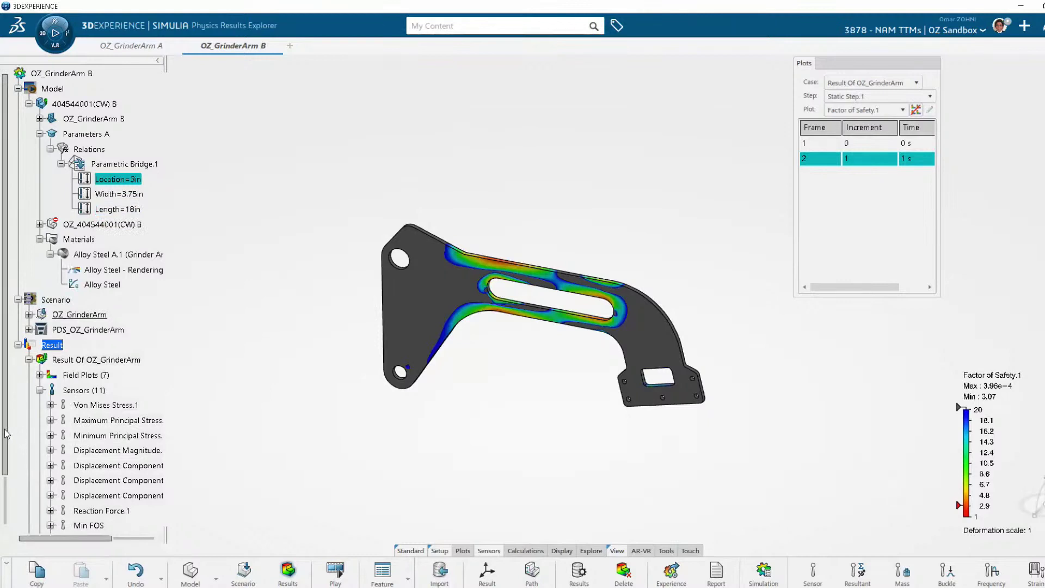
Examine the Factor of Safety.1, Displacement Magnitude and Mass Sensor.1 values, and collapse the OZ_GrinderArm result
drag(7, 436, 8, 481)
click(51, 487)
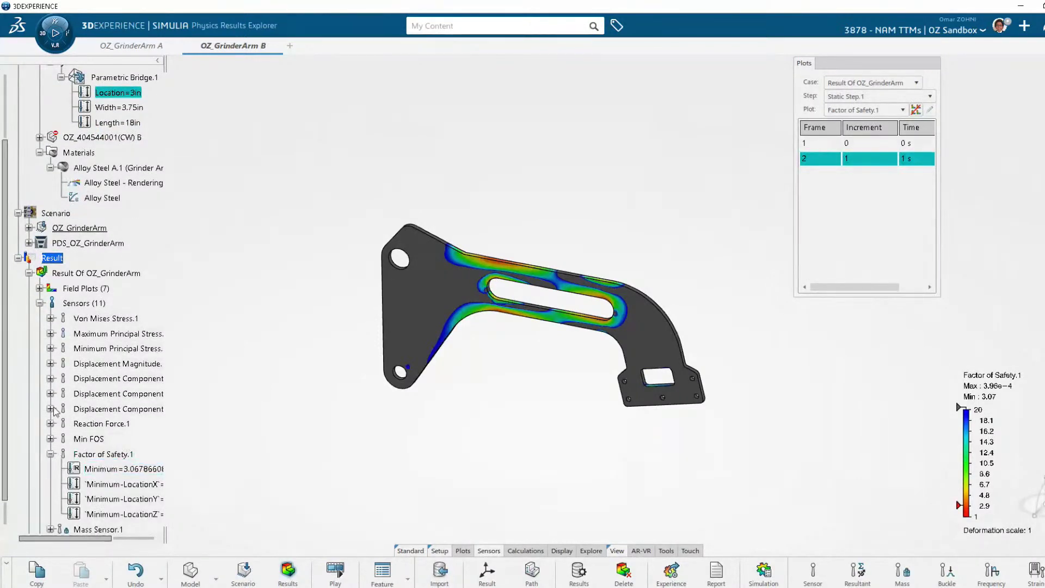
click(50, 364)
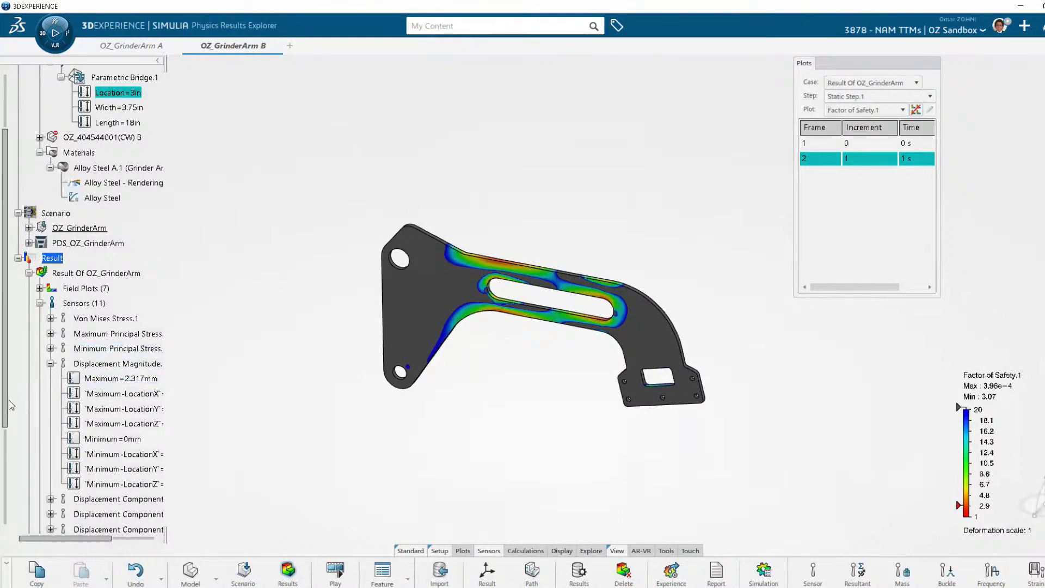
scroll(6, 405, down, 5)
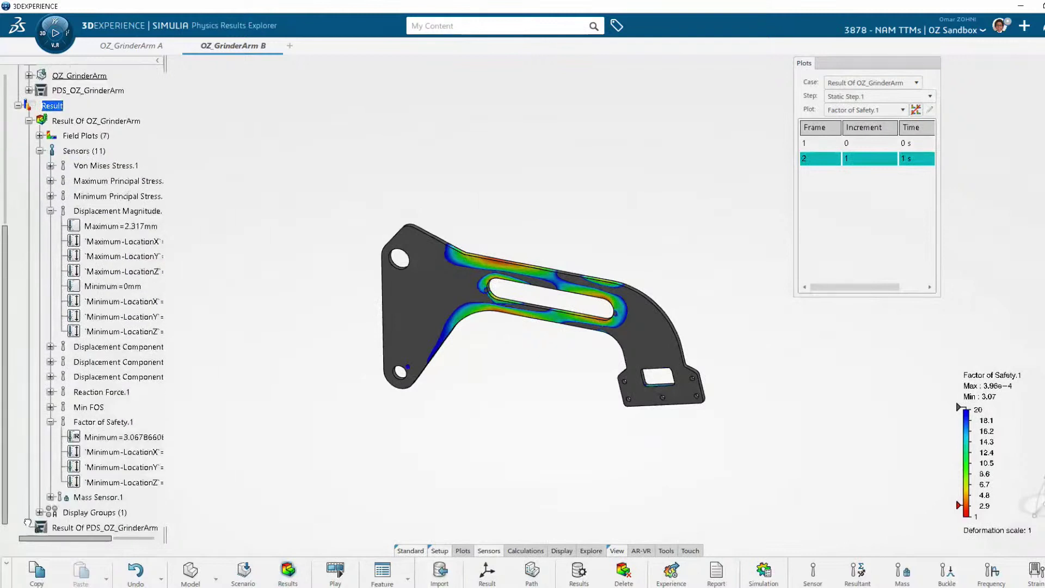
click(51, 497)
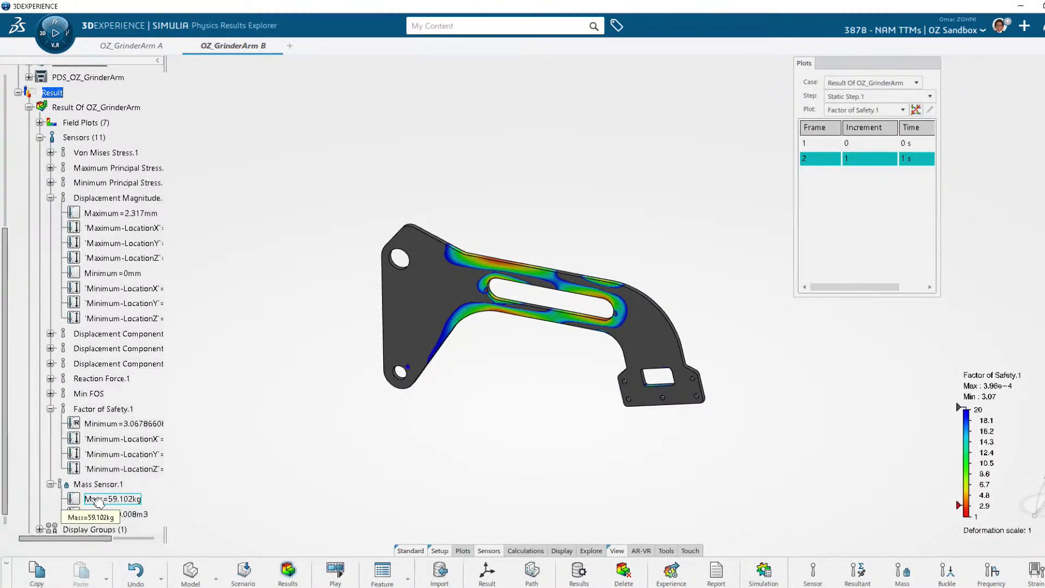
click(29, 107)
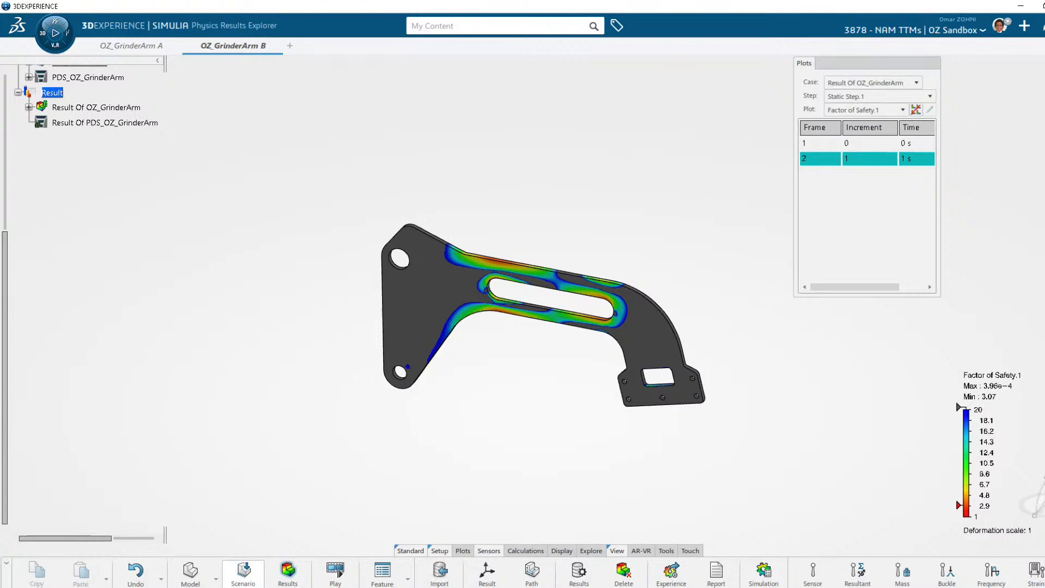
Switch to the Parametric Design Study scenario and make PDS_OZ_GrinderArm the active study
click(243, 571)
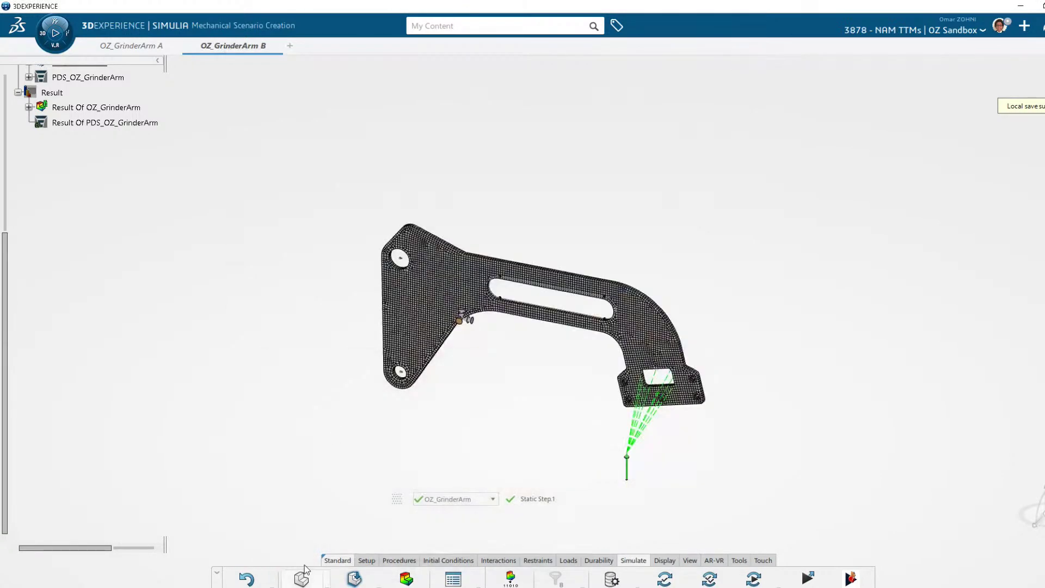
click(325, 577)
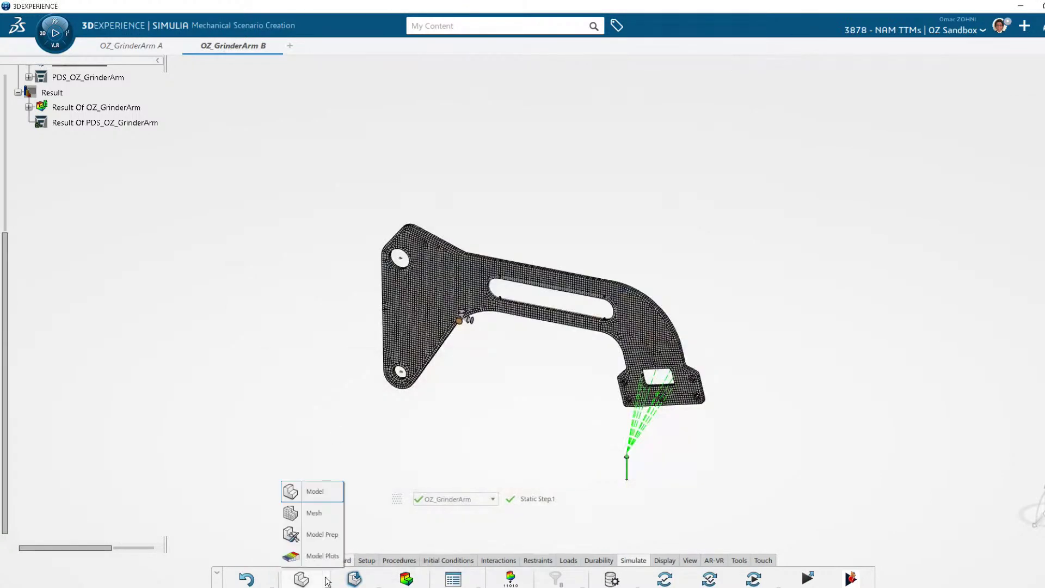
click(379, 580)
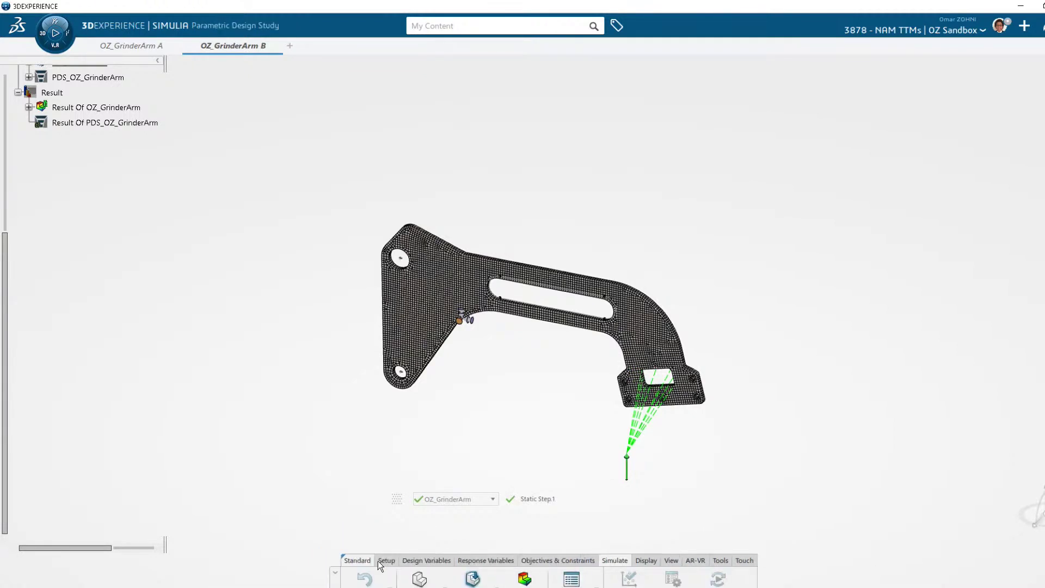
click(453, 499)
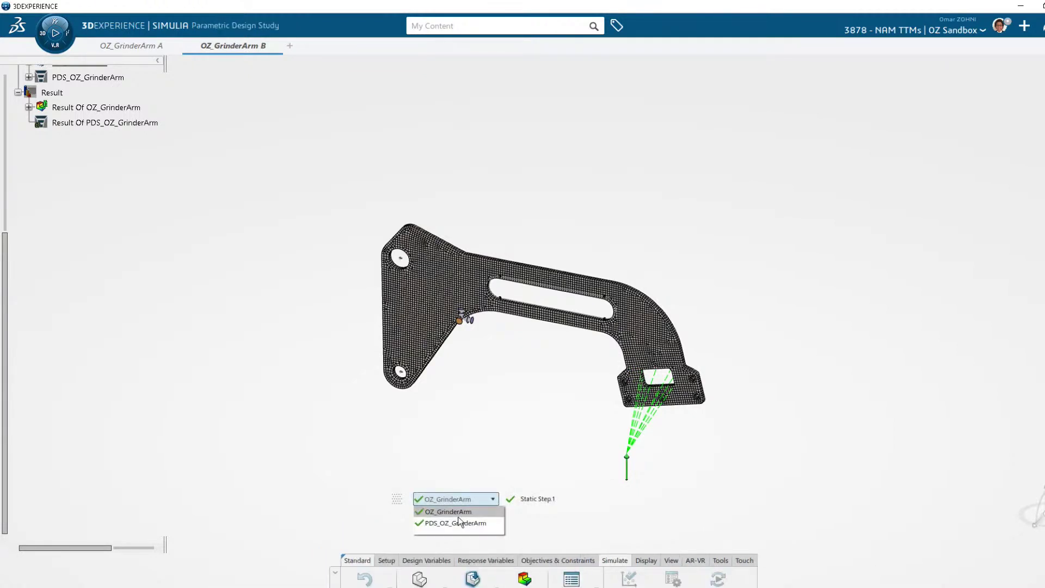
click(455, 521)
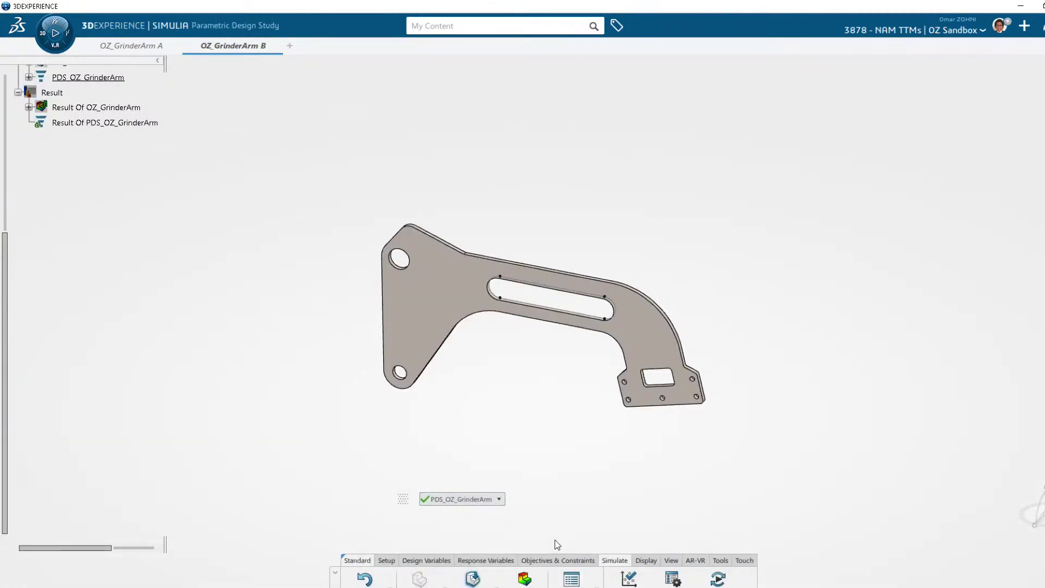
Review the ranges and step sizes of the Location, Width and Length design variables in the Design Variables Manager
click(437, 562)
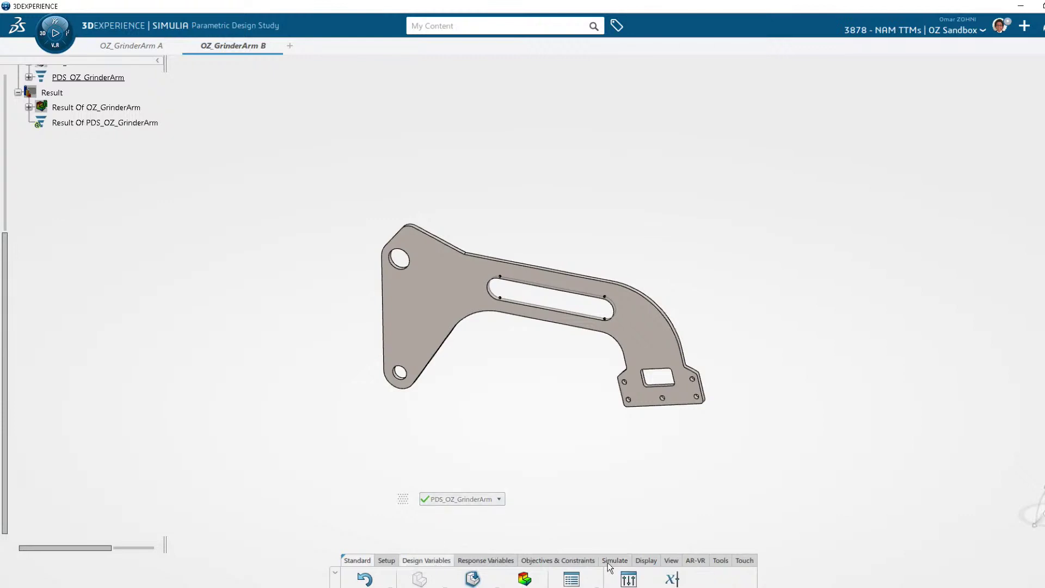
click(623, 576)
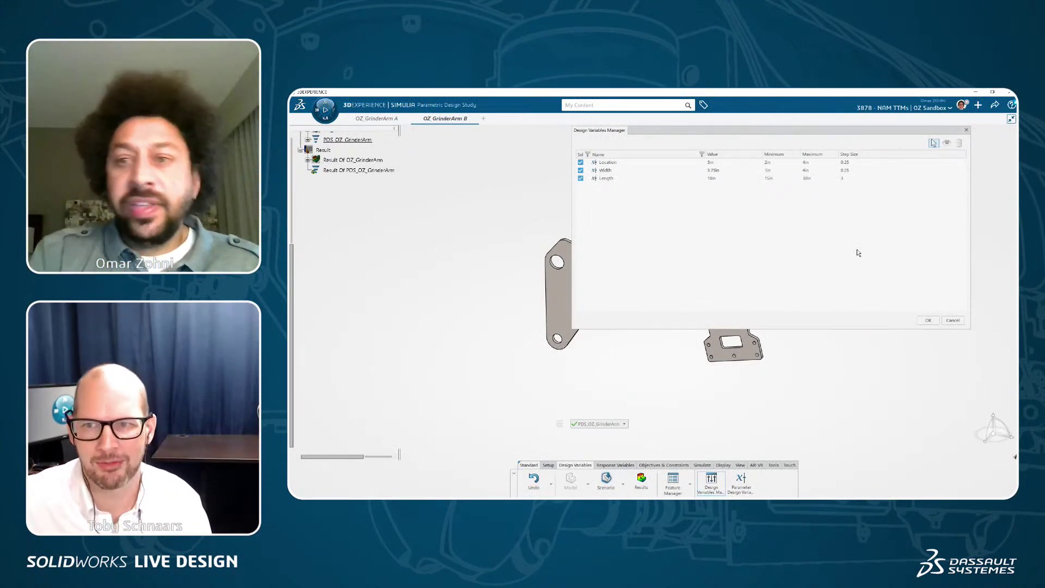
click(921, 319)
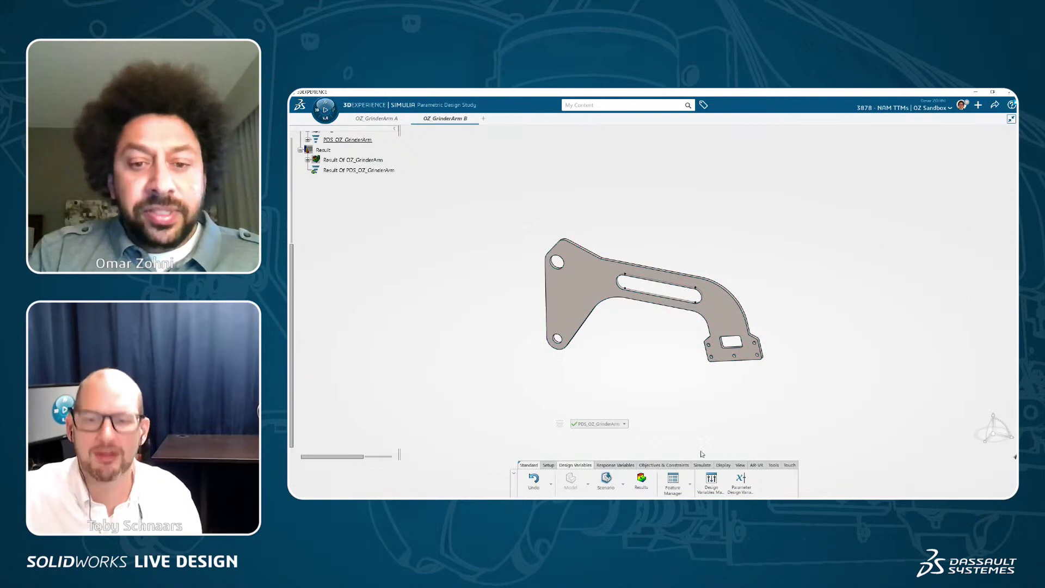
Review the limits and objective of the Mass, Min FOS and Max Disp responses in the Response Variables Manager
click(621, 467)
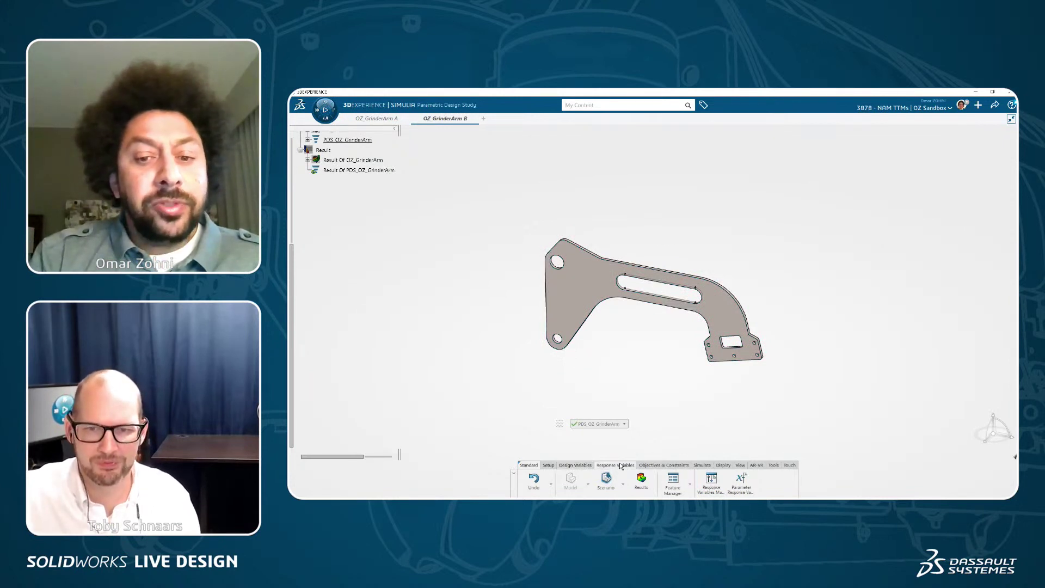
click(711, 480)
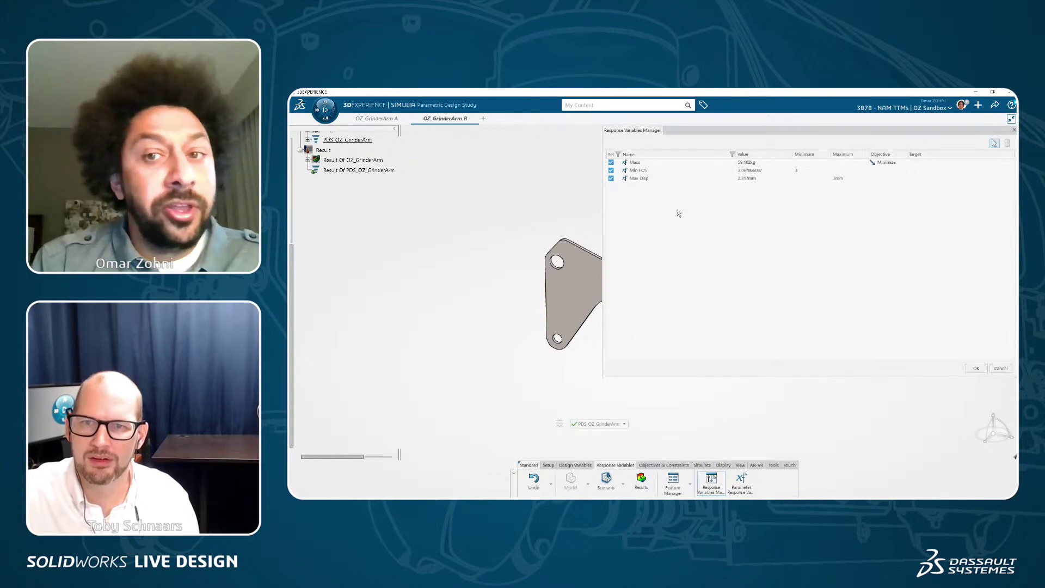
click(657, 170)
click(667, 184)
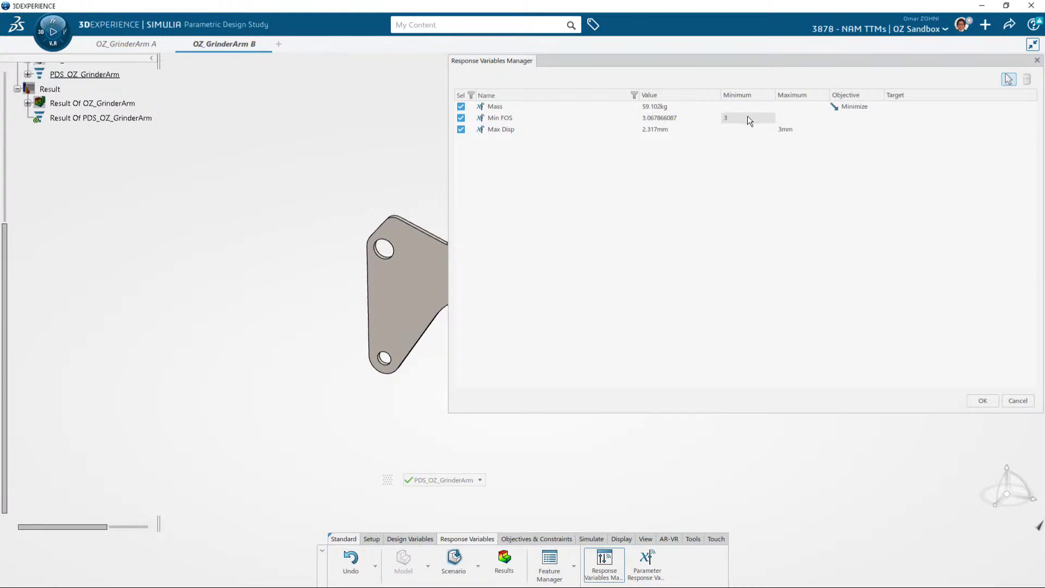
double_click(514, 131)
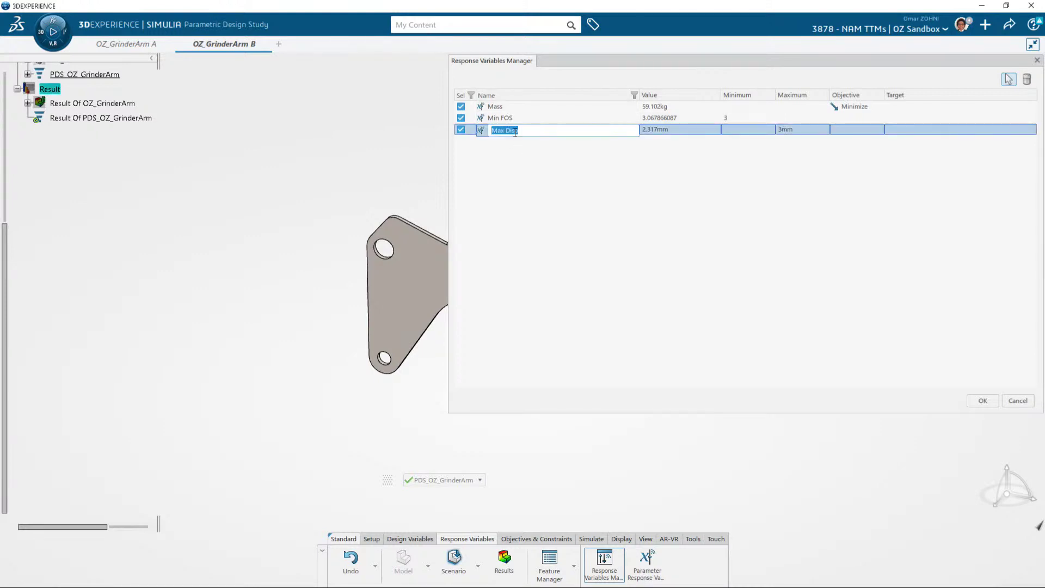
click(537, 200)
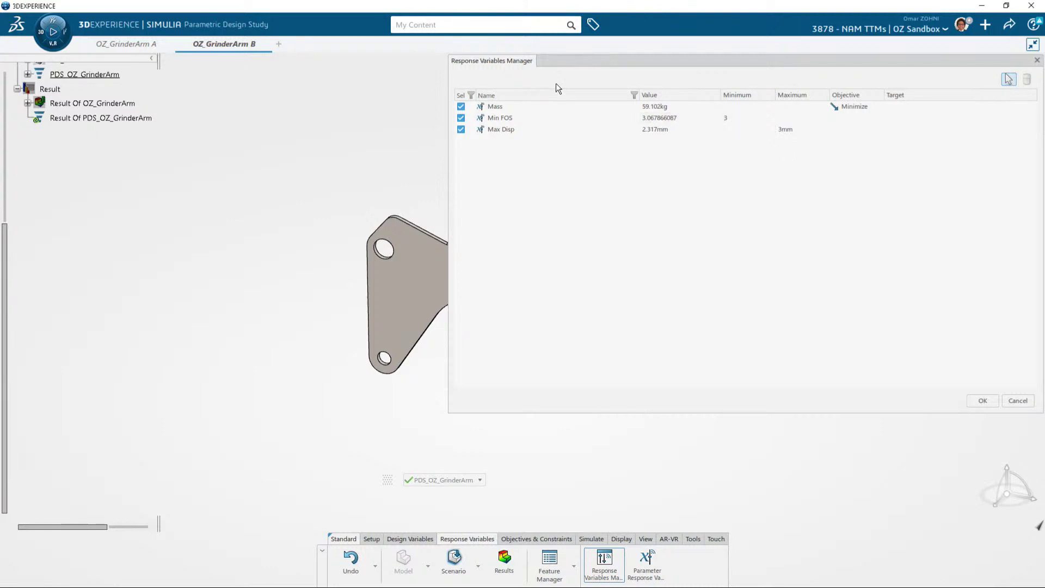
click(1017, 403)
Check the number of points and sampling mode in the design study's configuration, and close it without changes
click(589, 538)
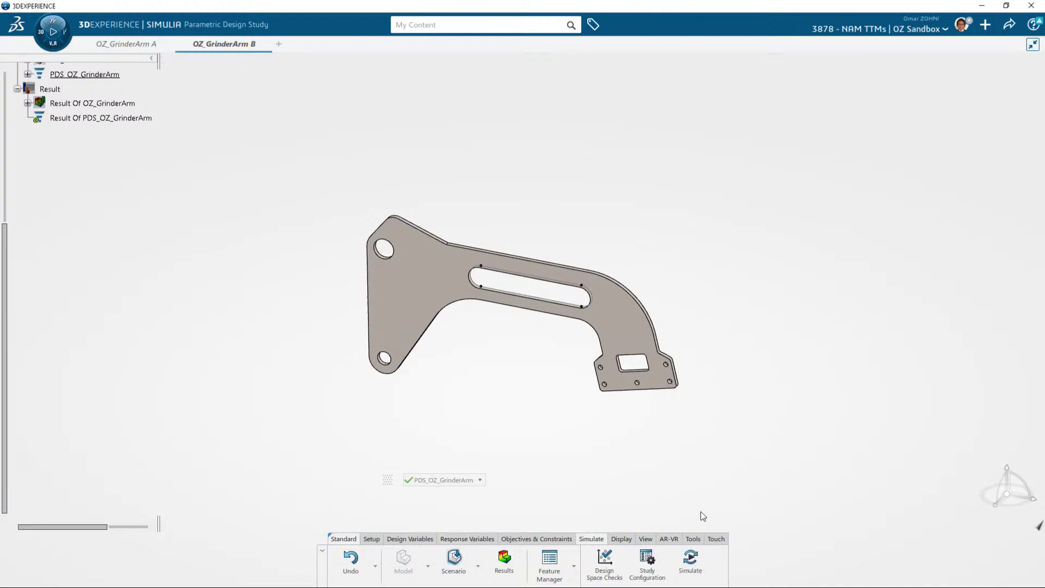
click(648, 560)
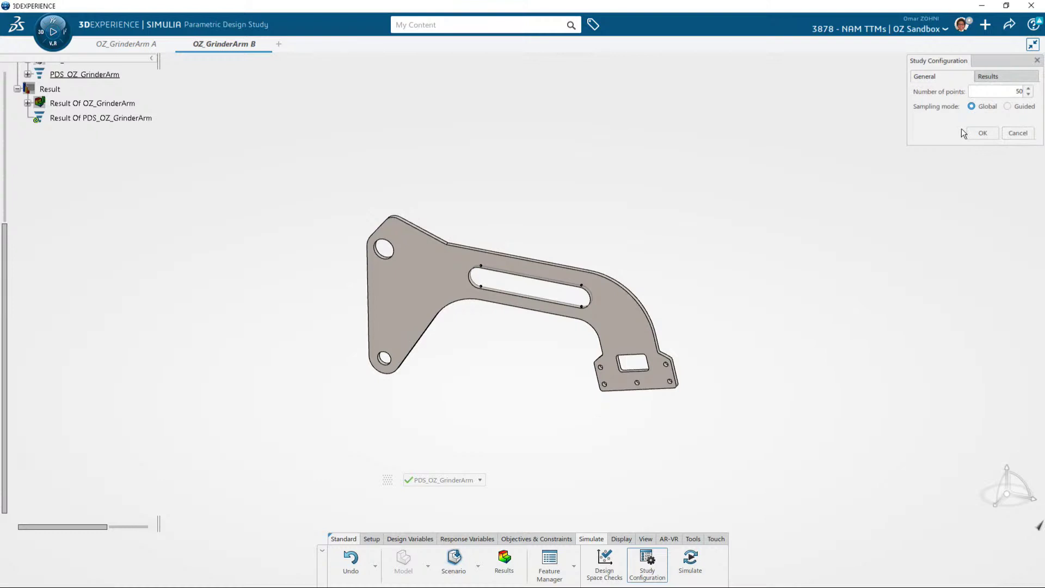
click(1018, 134)
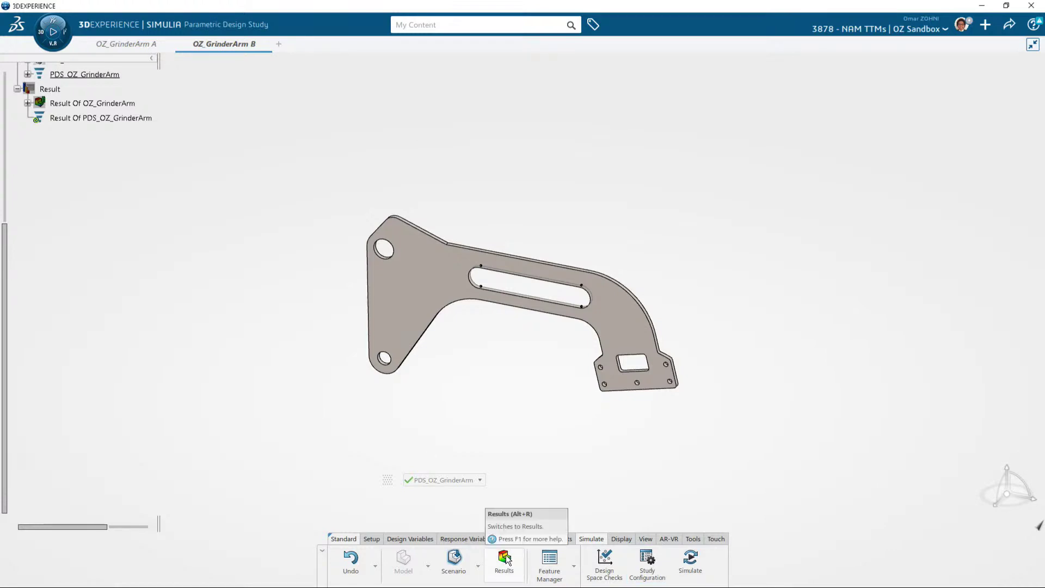
Open the study results of PDS_OZ_GrinderArm and maximize the results panel
click(505, 557)
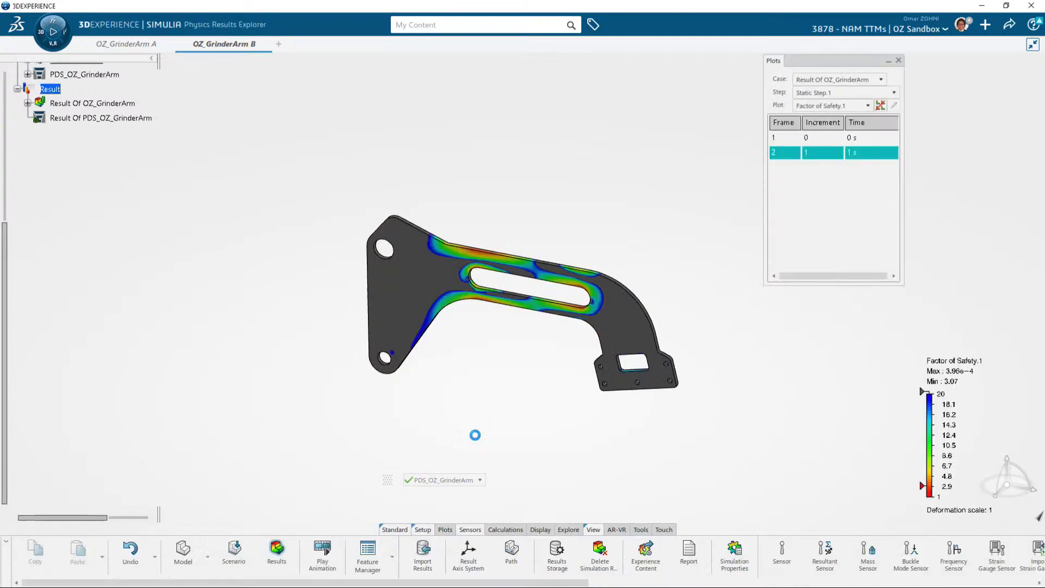
click(465, 480)
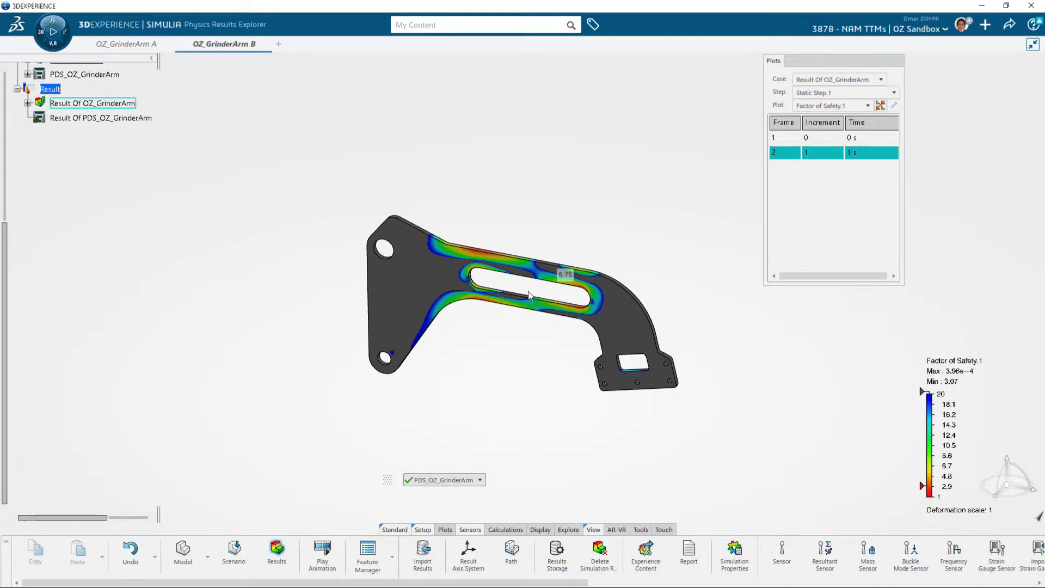
click(246, 551)
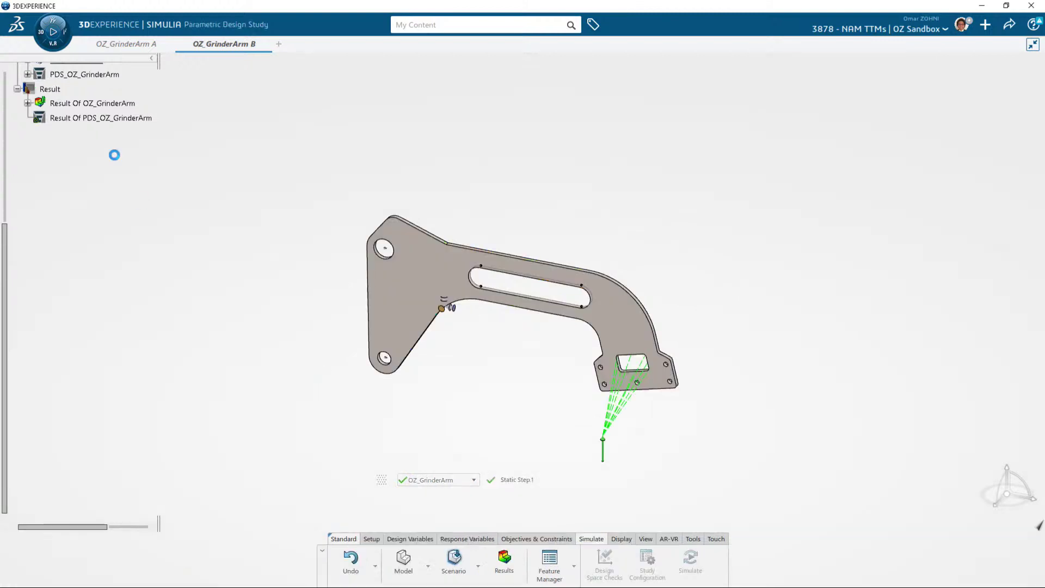
click(101, 119)
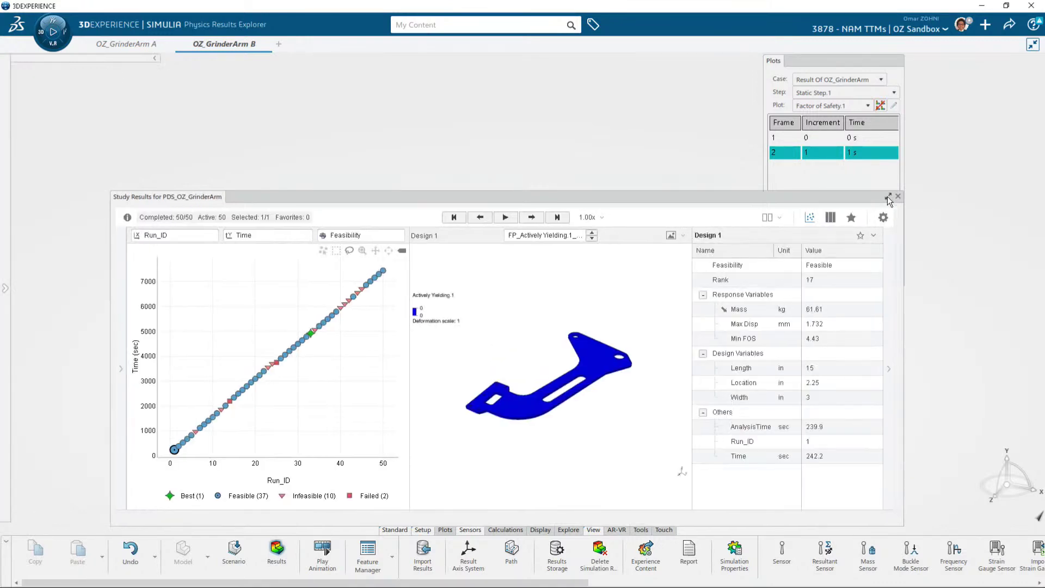
click(888, 196)
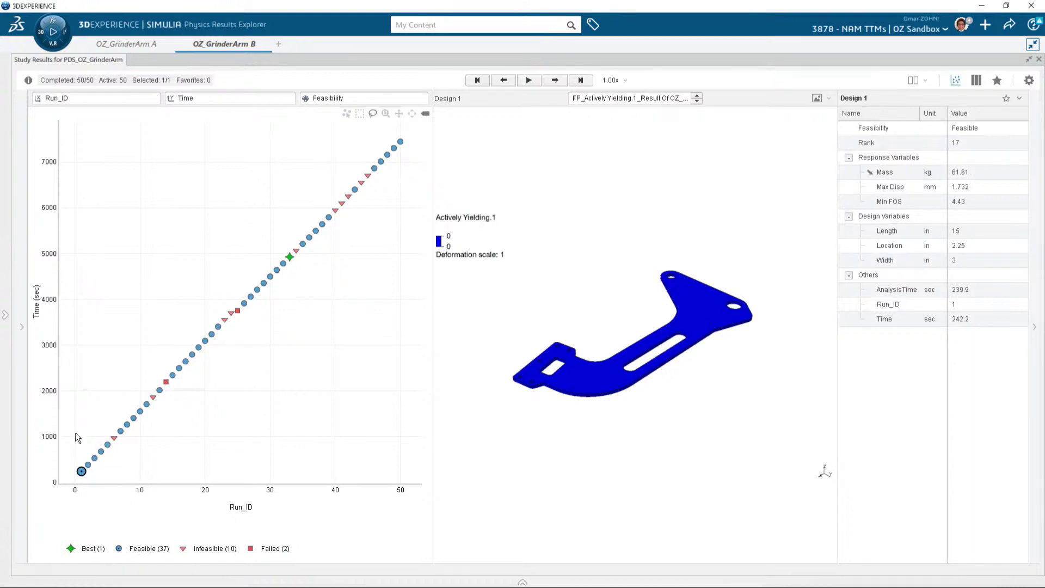
Inspect Designs 7 and 19 in the scatter plot and show the result images in Filmstrip View
click(121, 430)
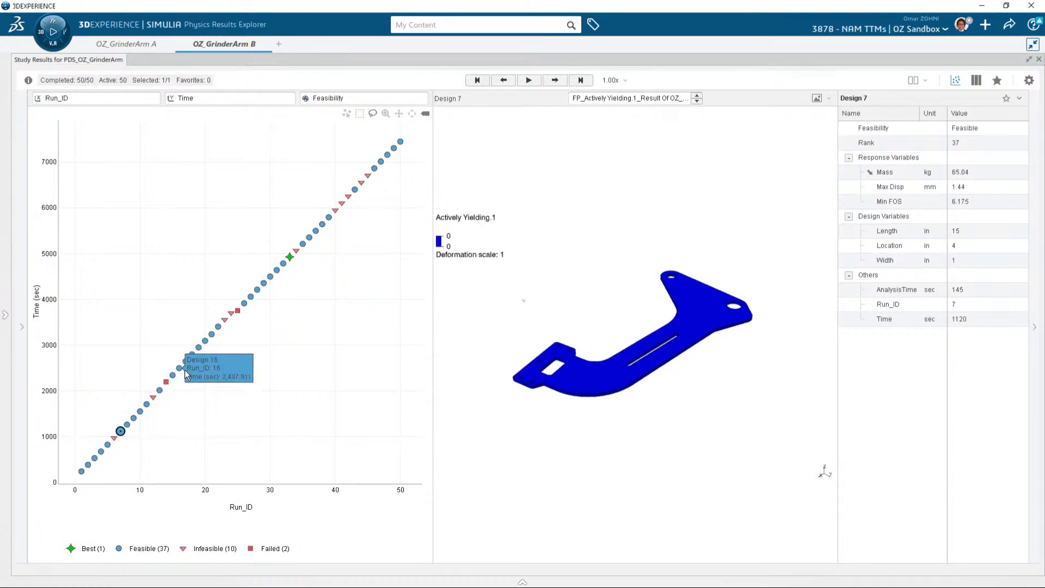
click(198, 349)
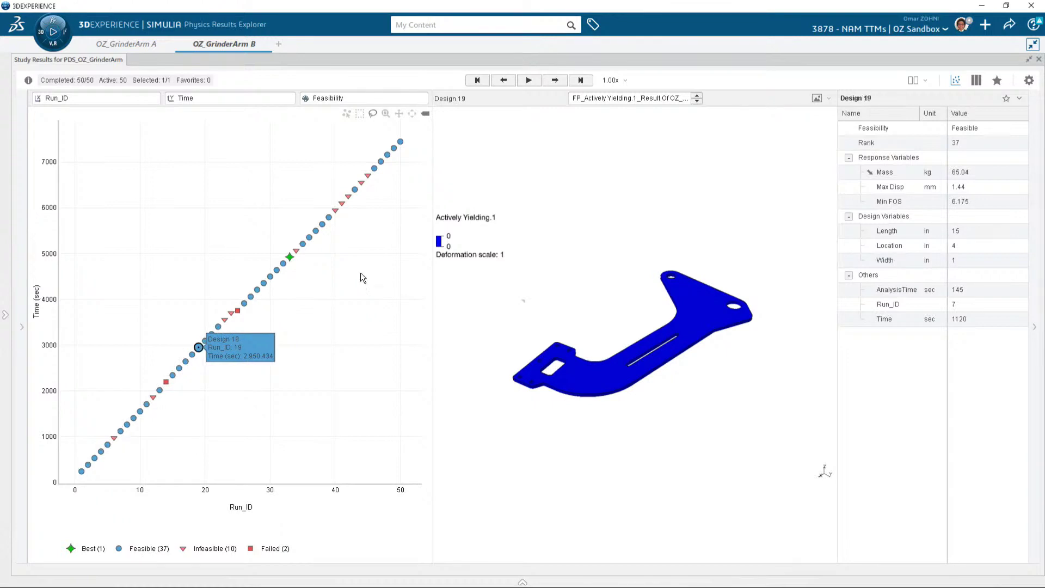
click(829, 101)
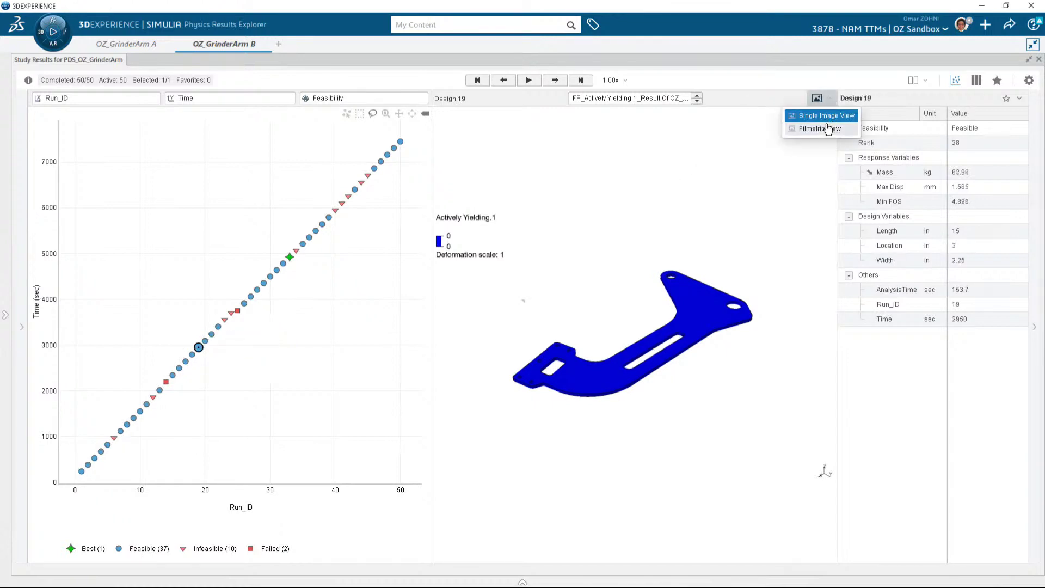
click(826, 127)
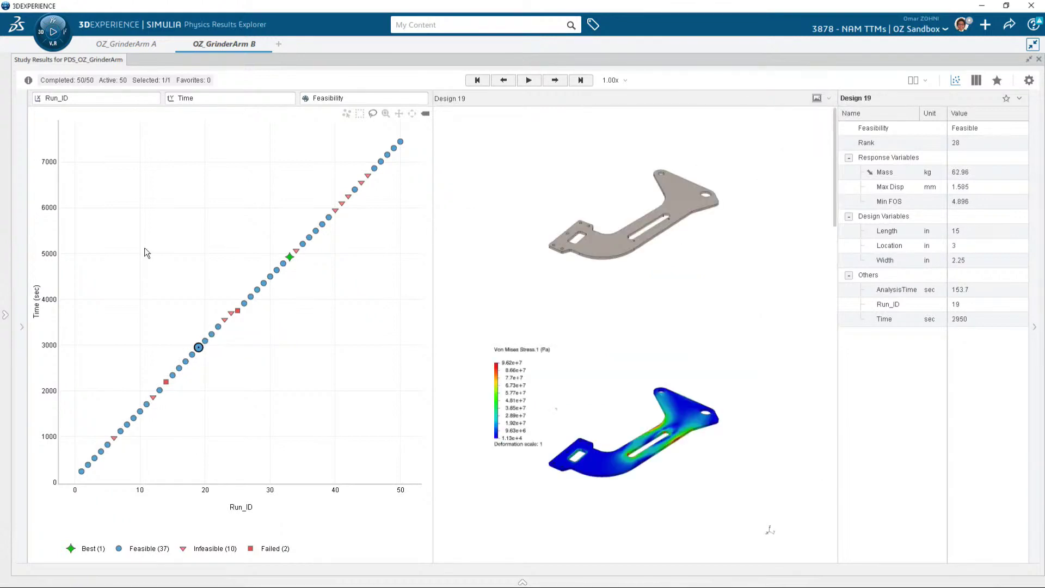
Examine feasible Designs 26 and 36 and infeasible Designs 12 and 6, including their factor of safety and displacement images
click(249, 305)
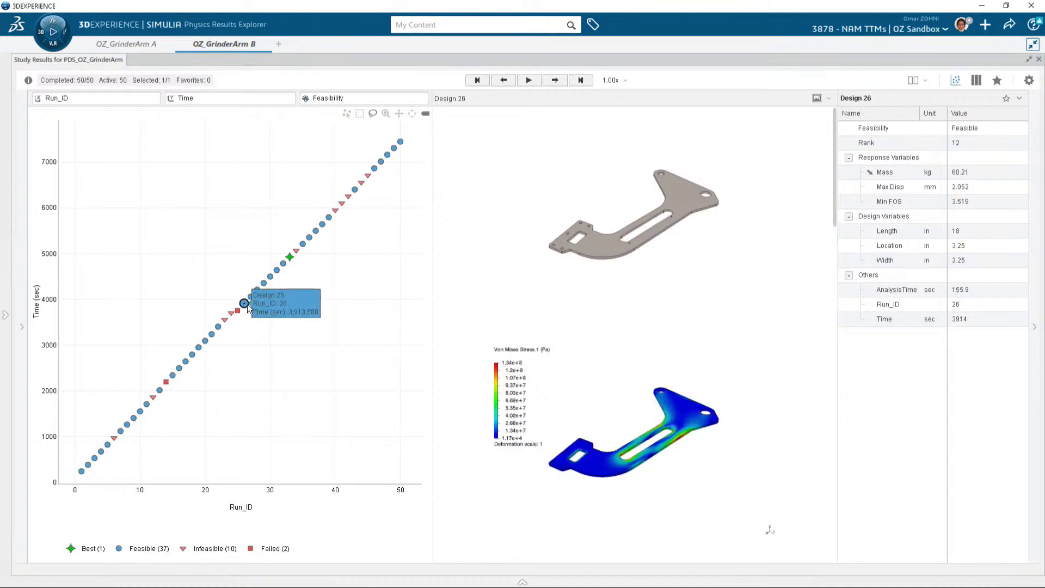
mouse_move(304, 245)
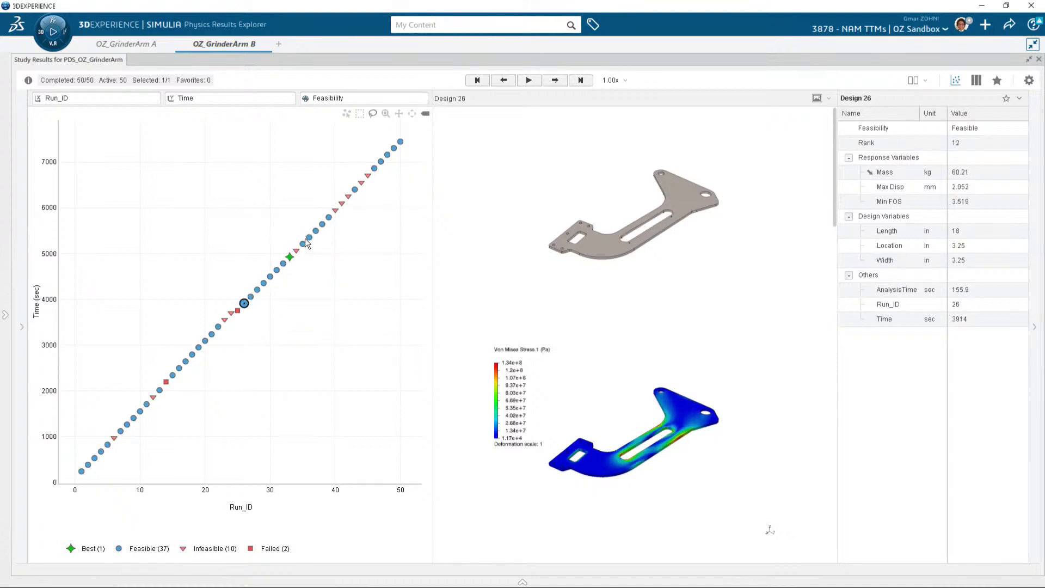
click(309, 237)
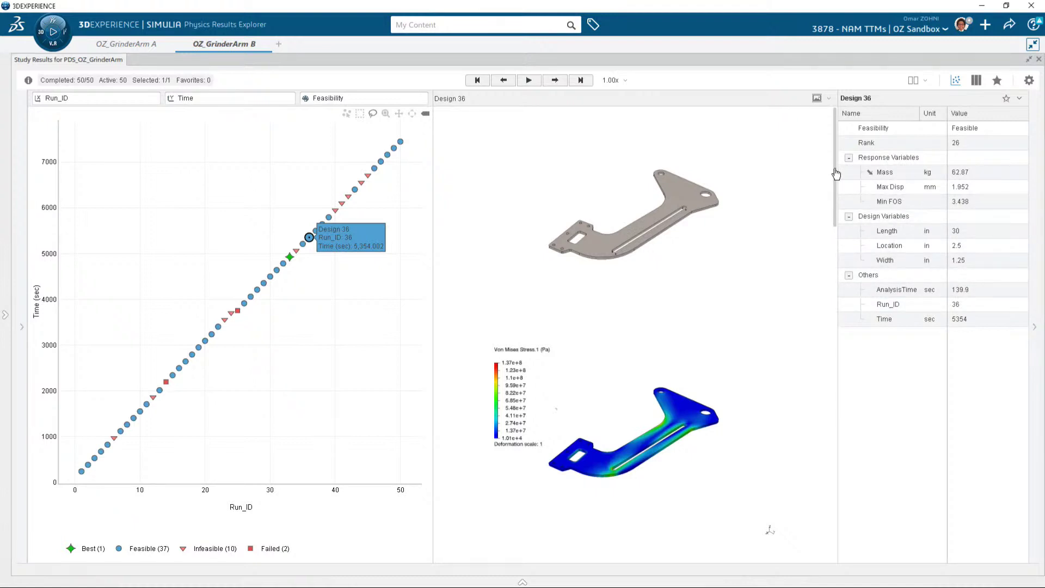
drag(836, 173, 842, 493)
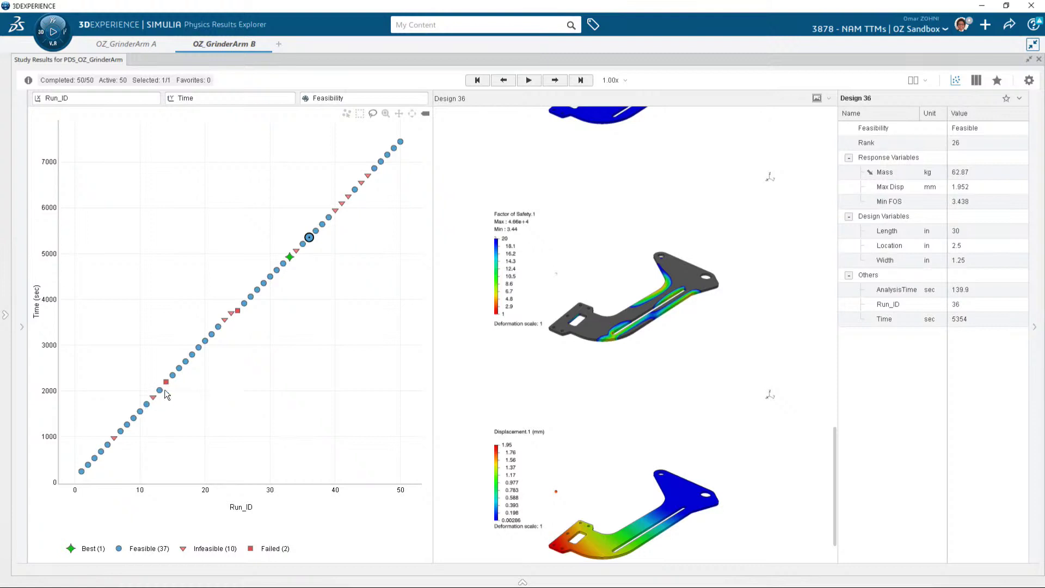
click(151, 396)
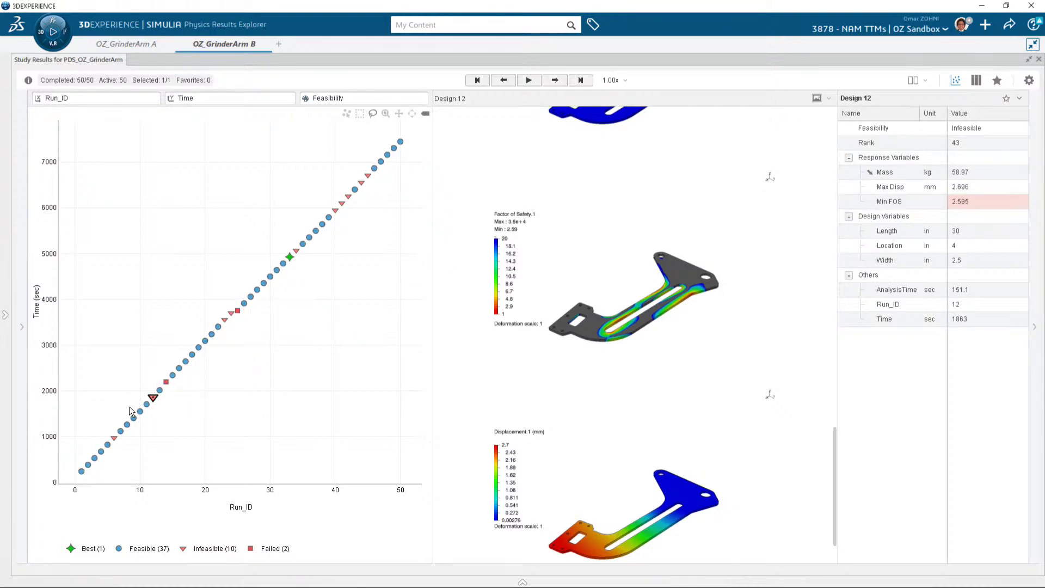
click(114, 438)
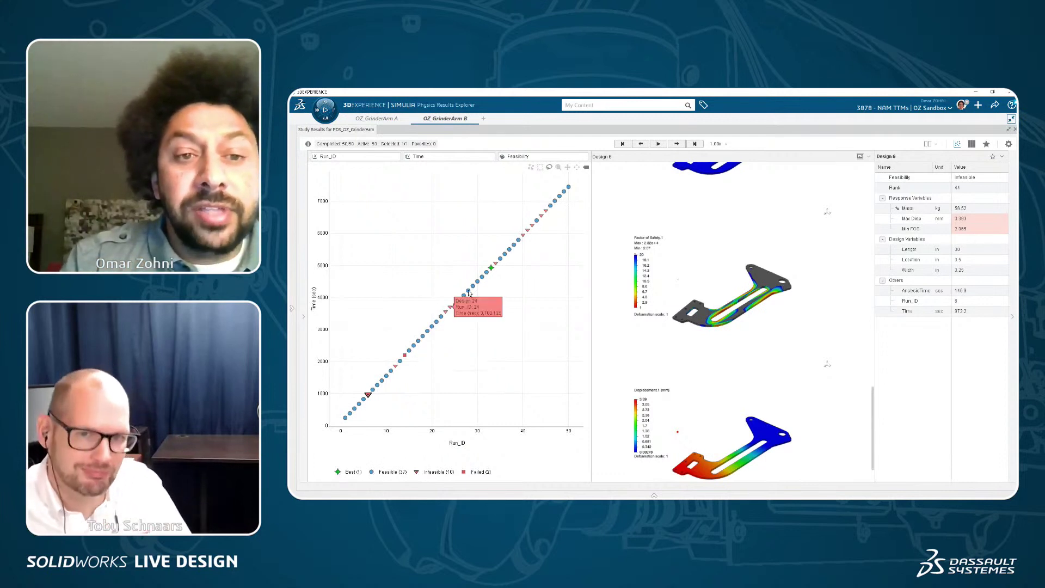
Compare the mass, displacement and safety factor of the best design, Design 33, with those of the initial Design 1
click(489, 268)
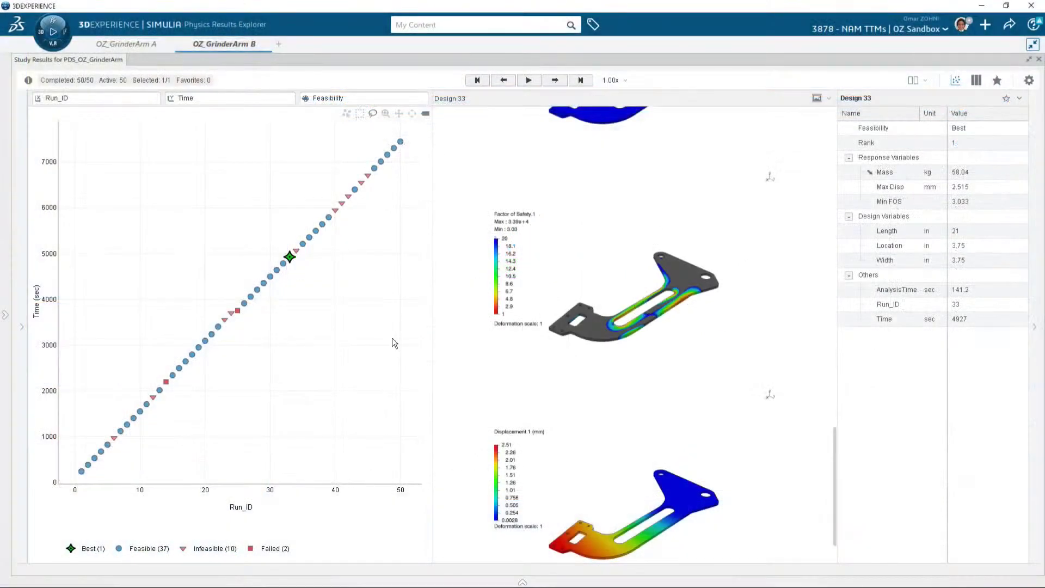
click(81, 472)
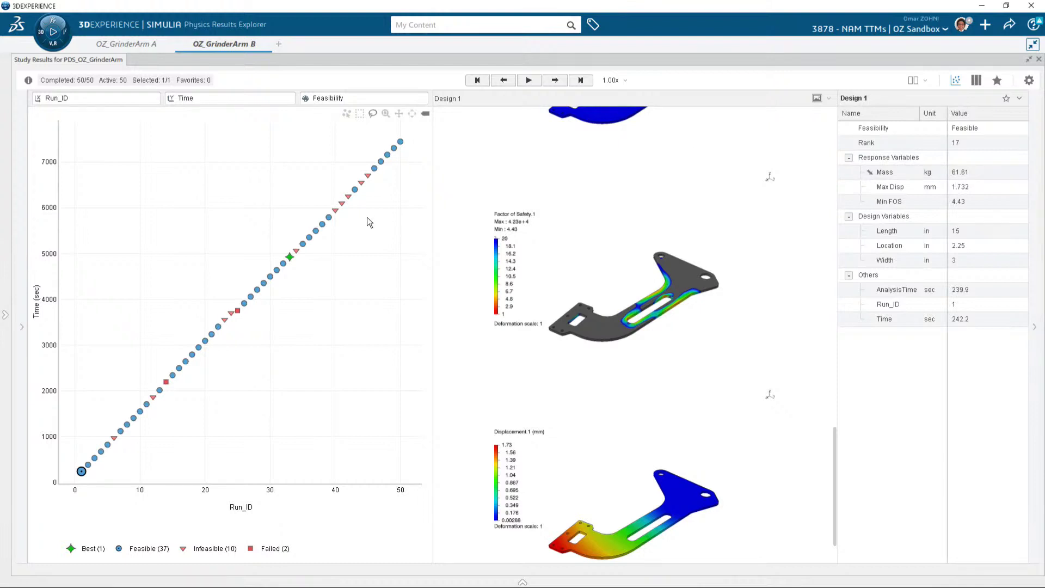
mouse_move(277, 263)
mouse_move(81, 471)
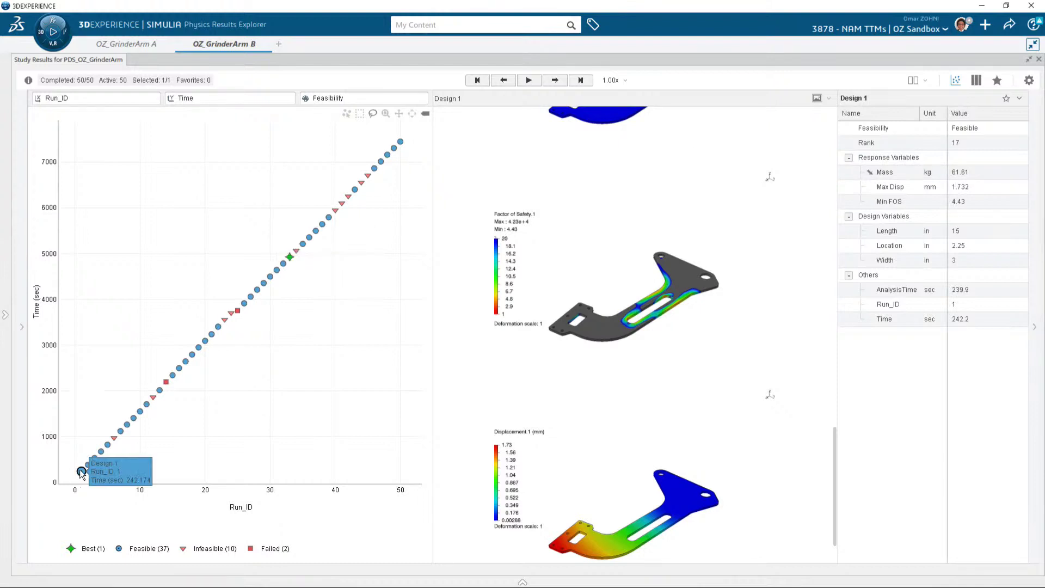
click(290, 258)
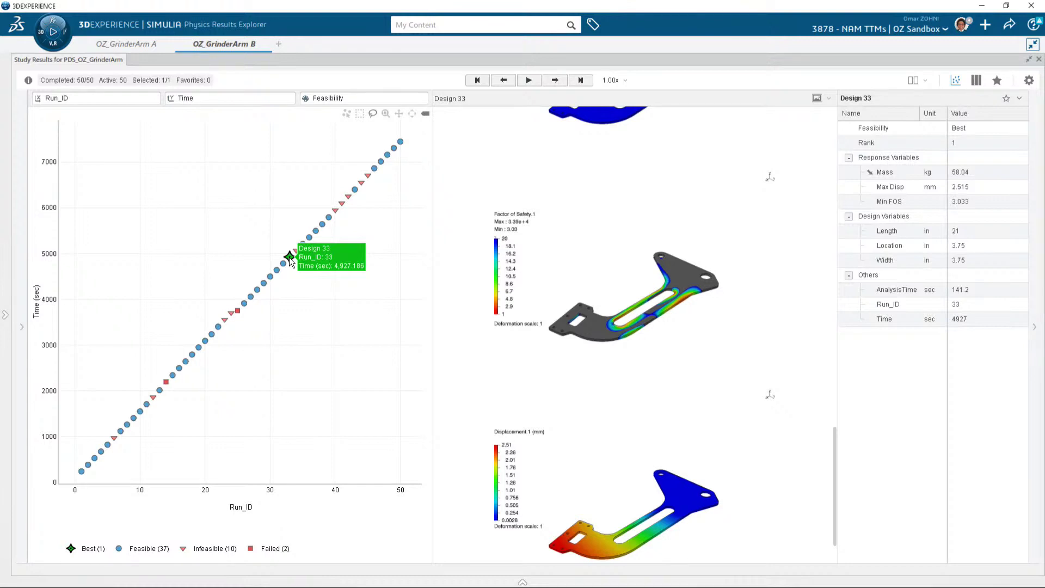
Plot Mass on the vertical axis against Max Disp on the horizontal axis of the scatter plot
click(112, 99)
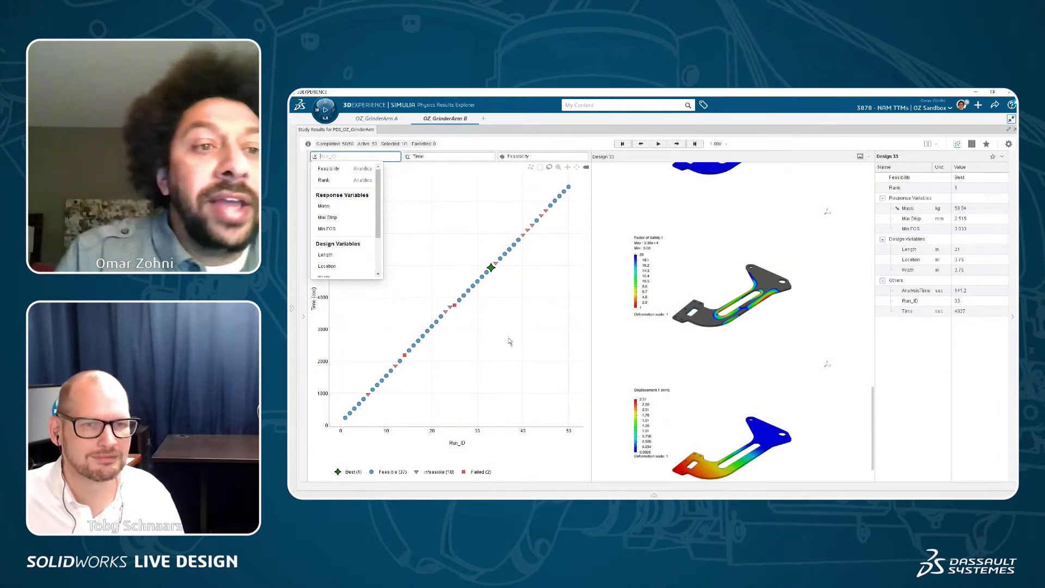
click(354, 217)
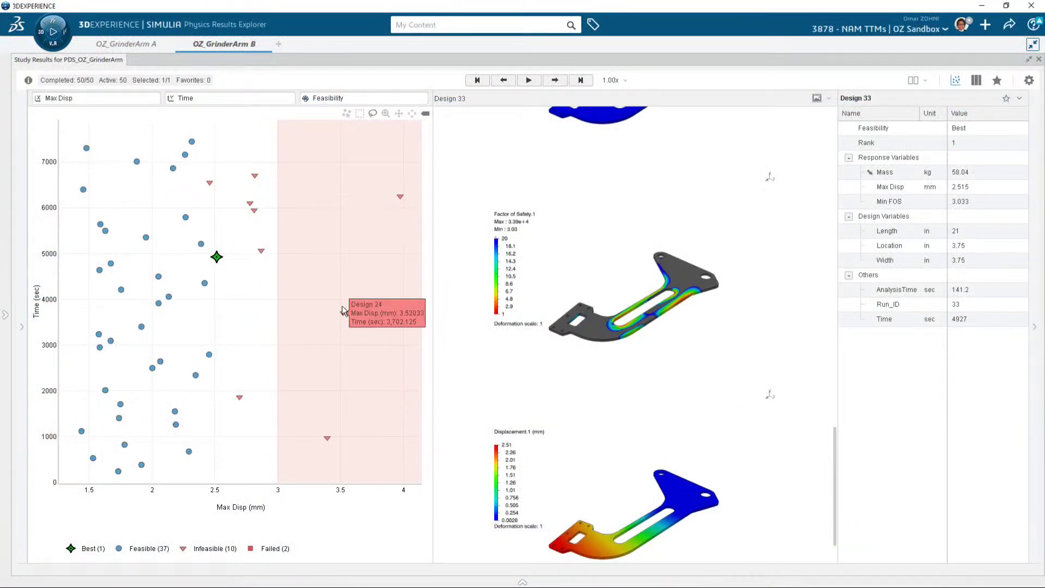
click(210, 99)
click(204, 168)
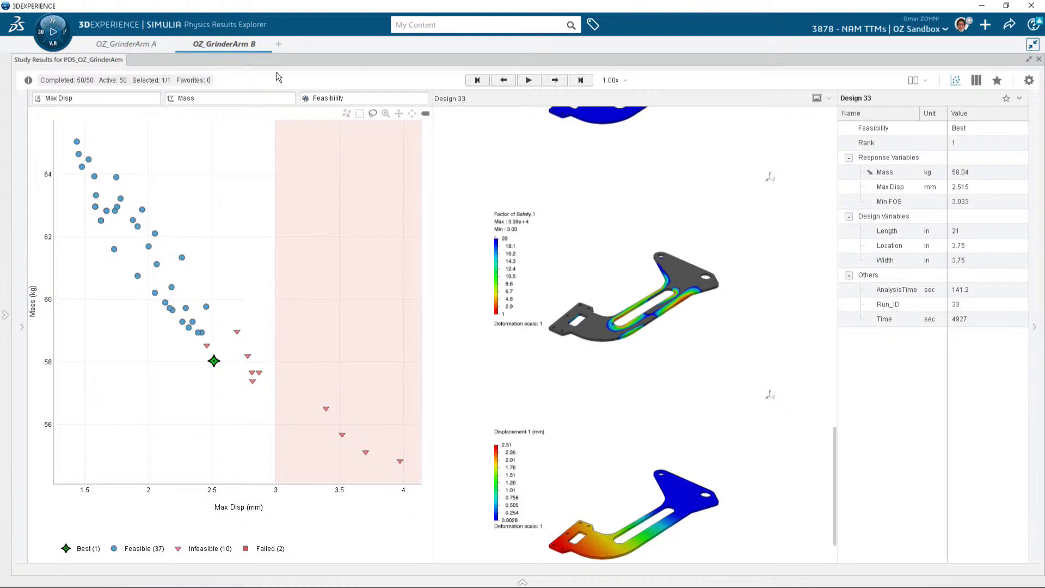
Change the scatter plot's vertical axis to Min FOS and inspect the best design's point
click(222, 98)
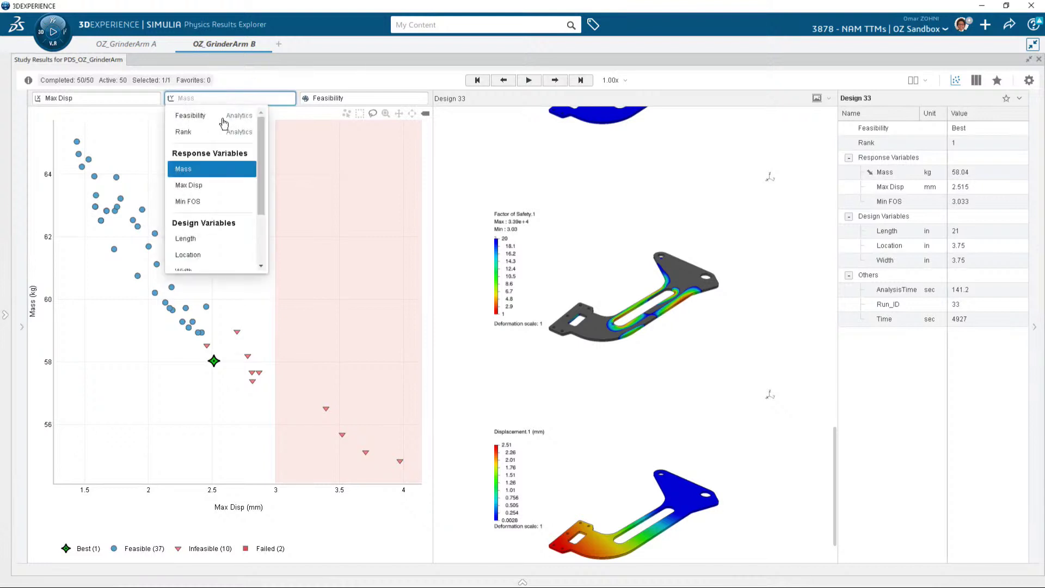
click(206, 202)
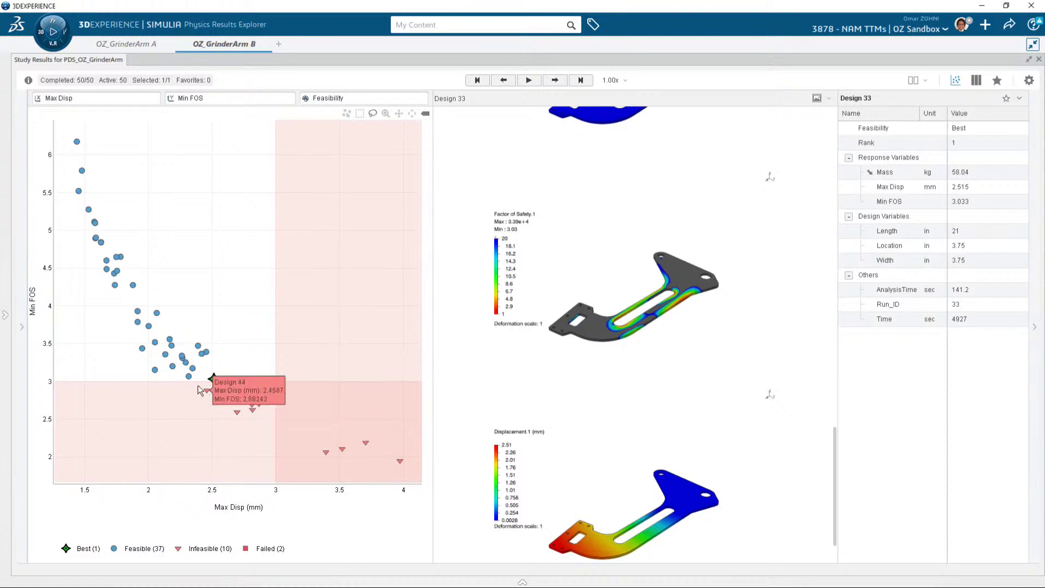
mouse_move(215, 381)
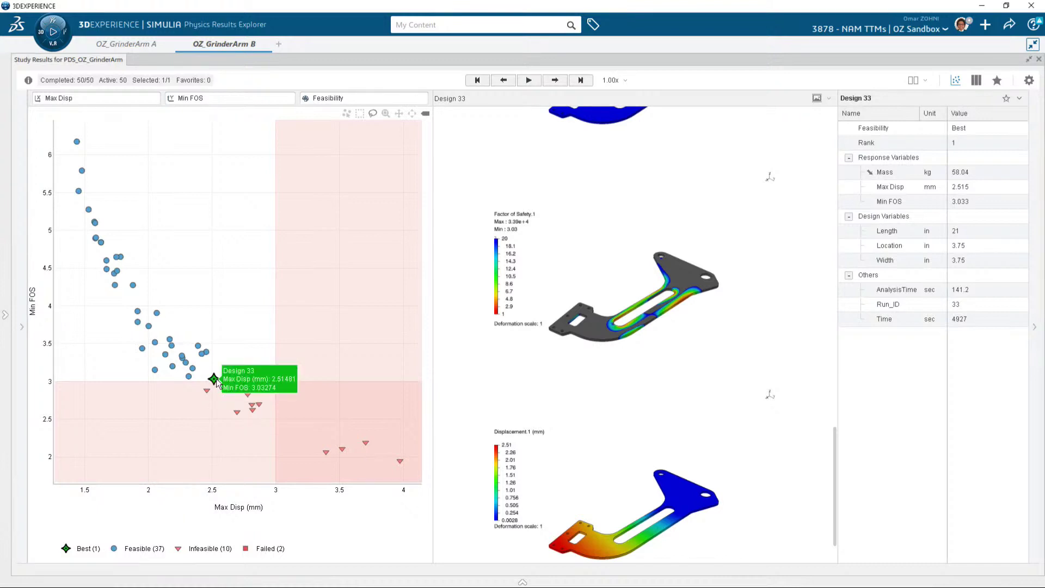
Examine Design 11 and the actions available for it, and reselect the best design, Design 33
click(119, 263)
right_click(120, 263)
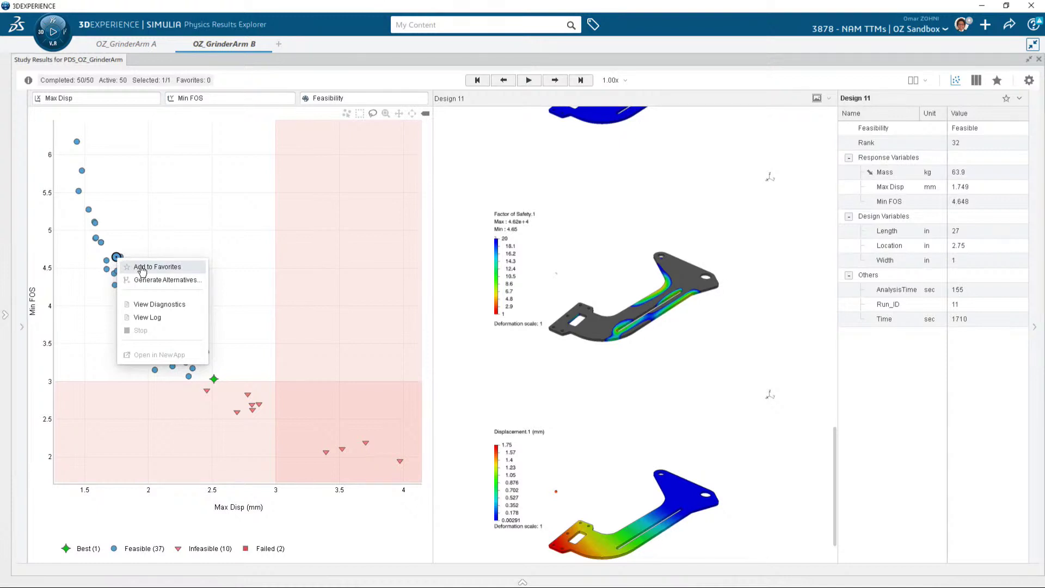
click(214, 380)
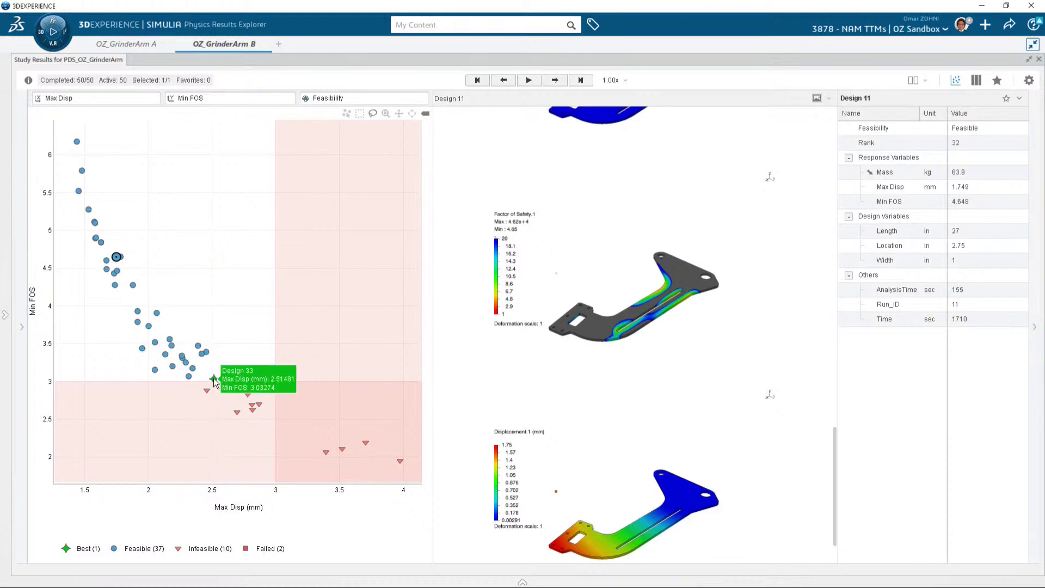
click(214, 378)
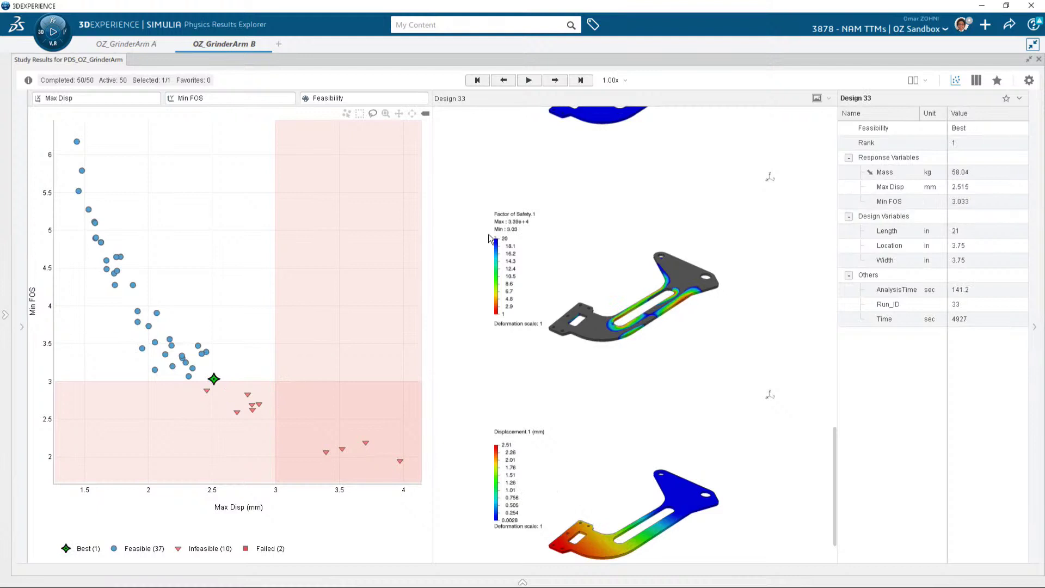
Generate an alternative from Design 15 with the prefix BEST_DESIGN
click(193, 368)
right_click(193, 368)
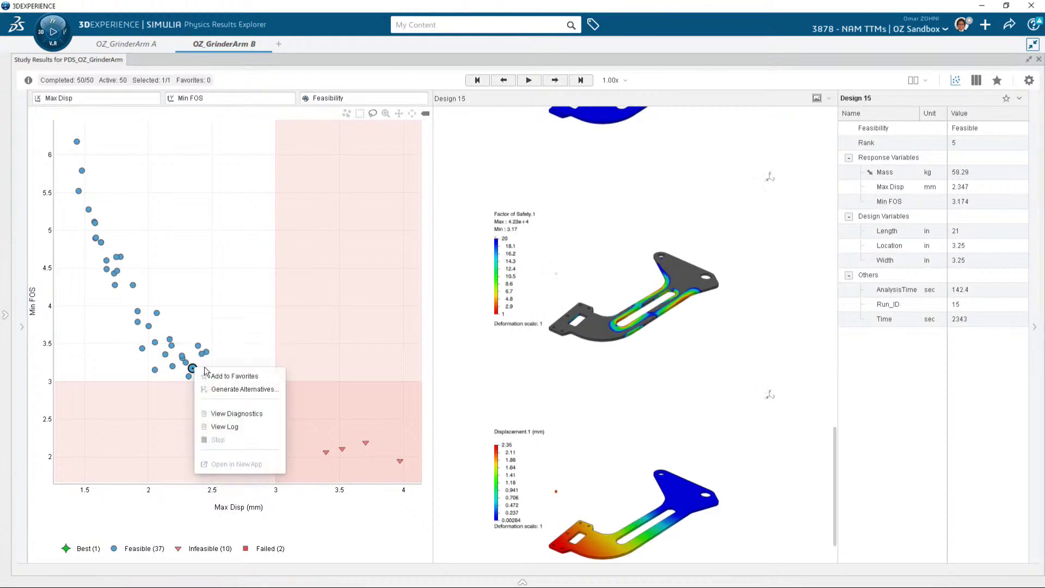
click(222, 390)
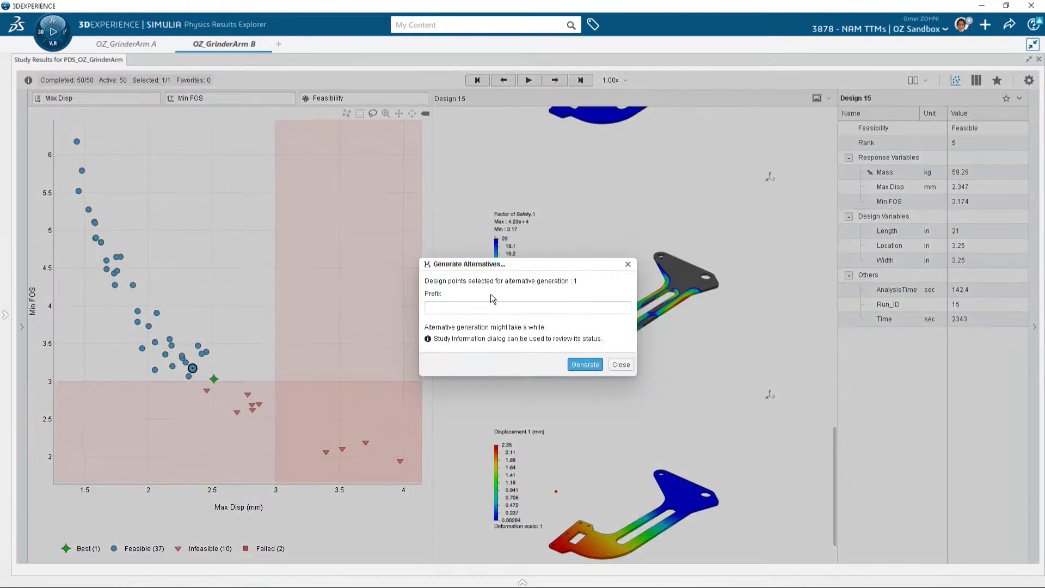
click(462, 308)
text(BEST_DES)
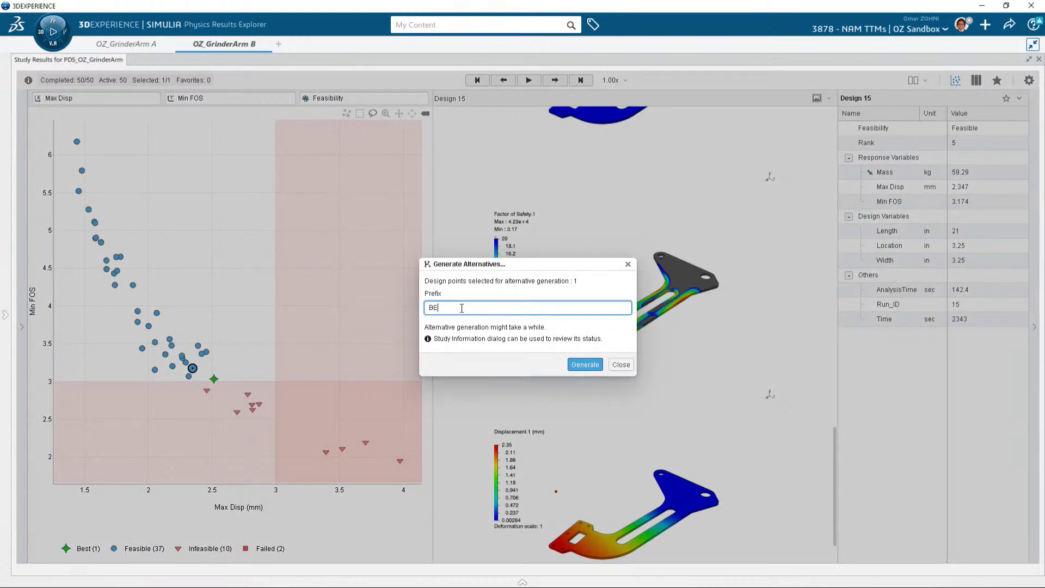
text(IGN)
click(585, 364)
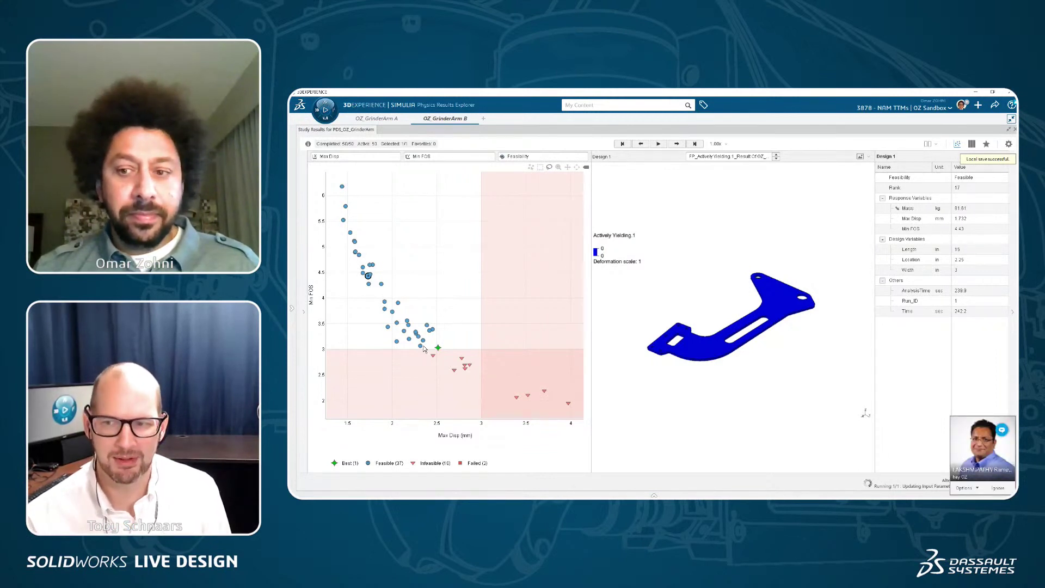
Dismiss the incoming call notification by setting the status to Do Not Disturb
click(993, 488)
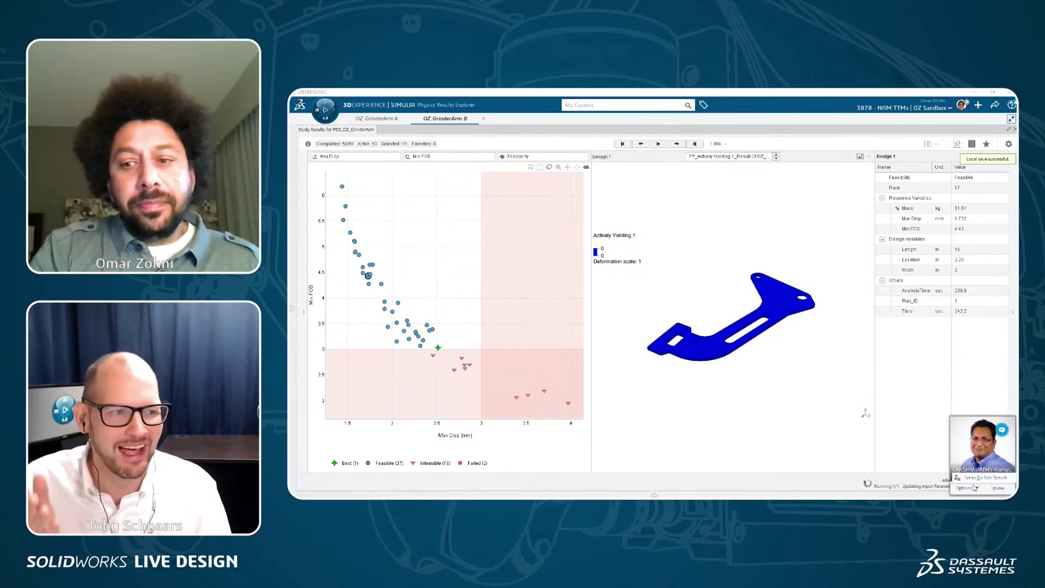
click(977, 488)
click(975, 477)
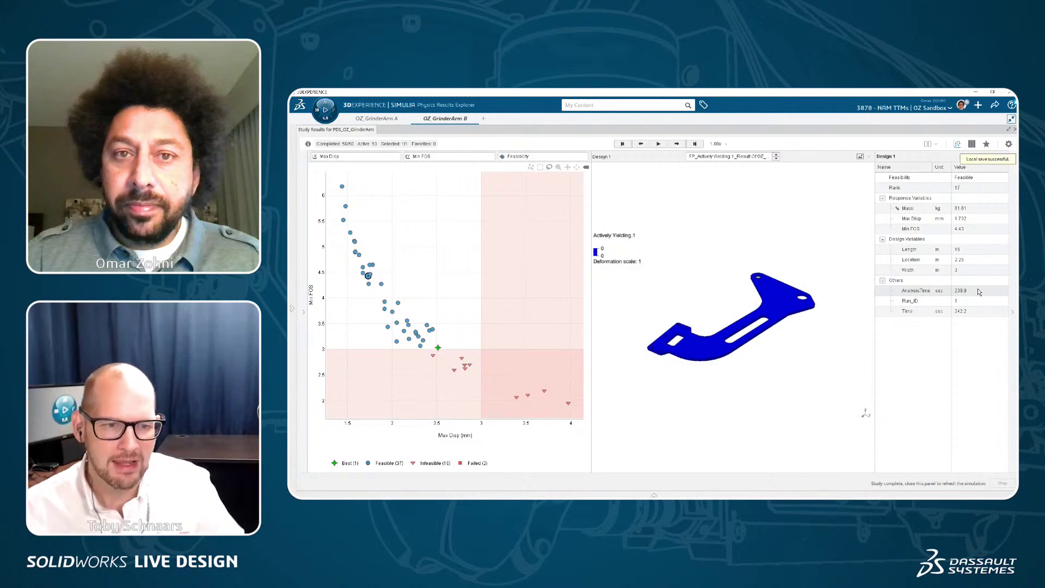
Find the BEST_DESIGN_15_OZ_GrinderArm physics simulation in My Content and open it
click(591, 107)
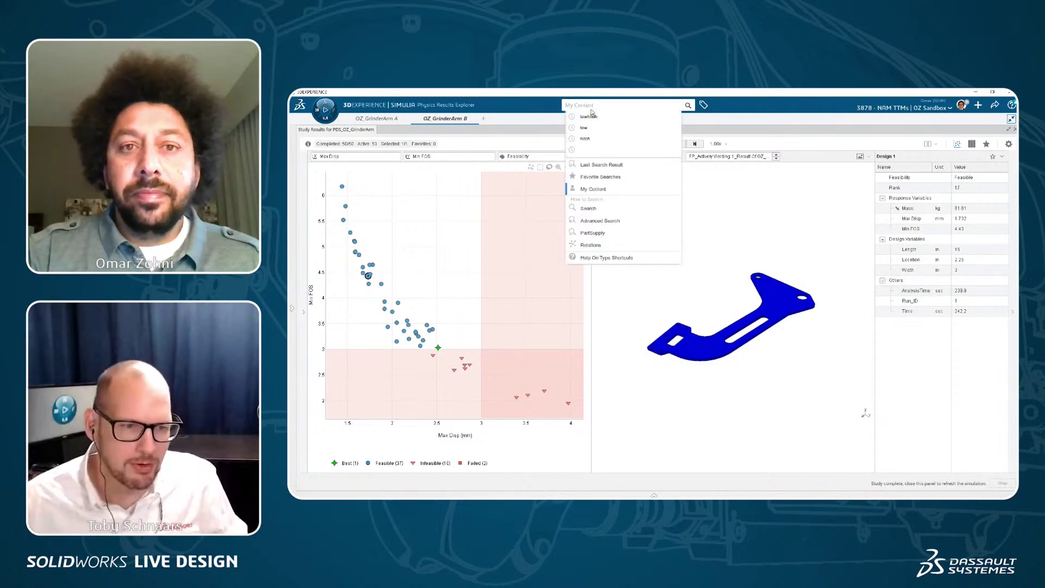
click(590, 189)
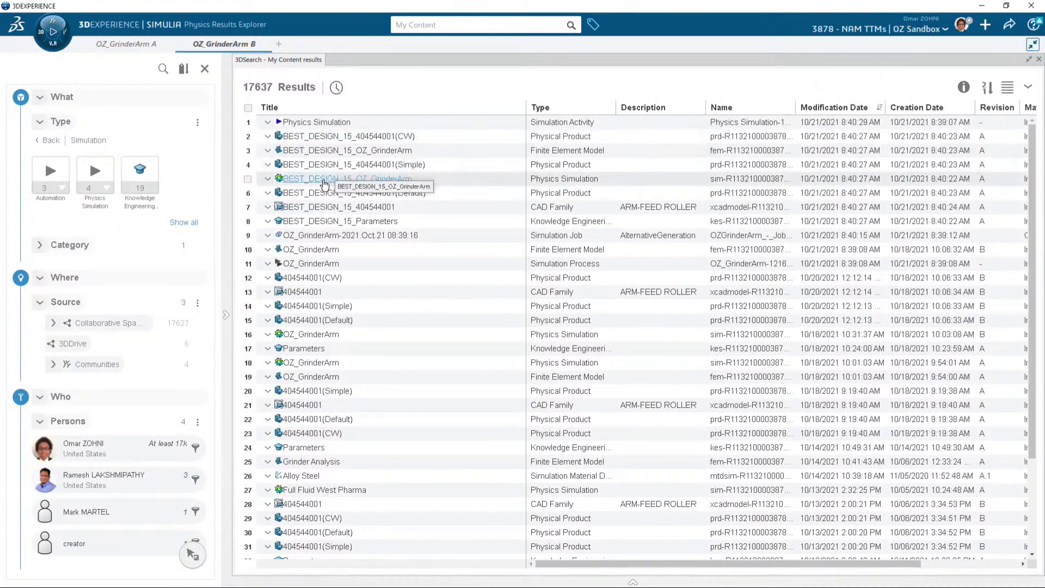
click(268, 183)
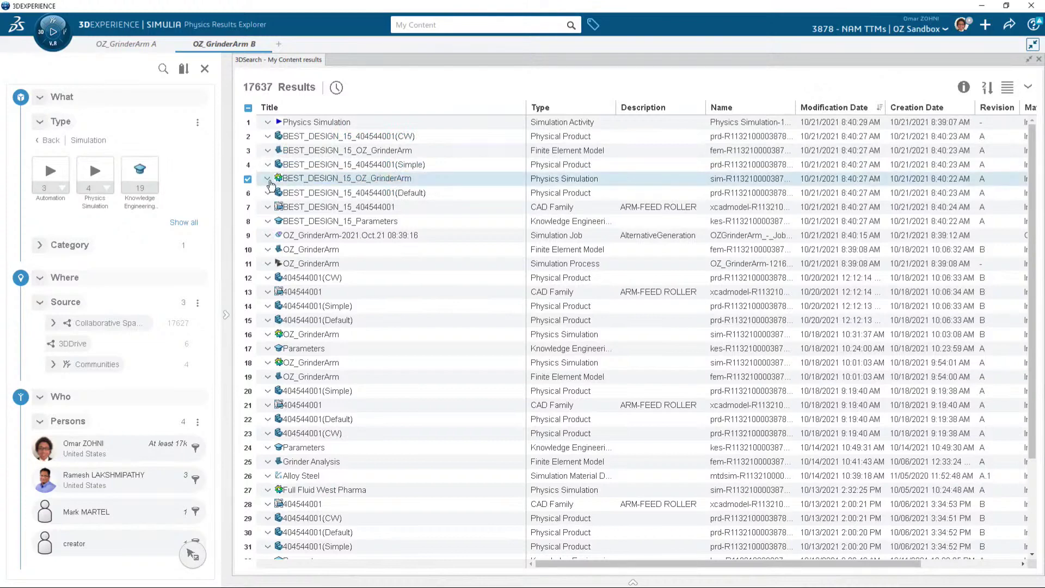
right_click(268, 178)
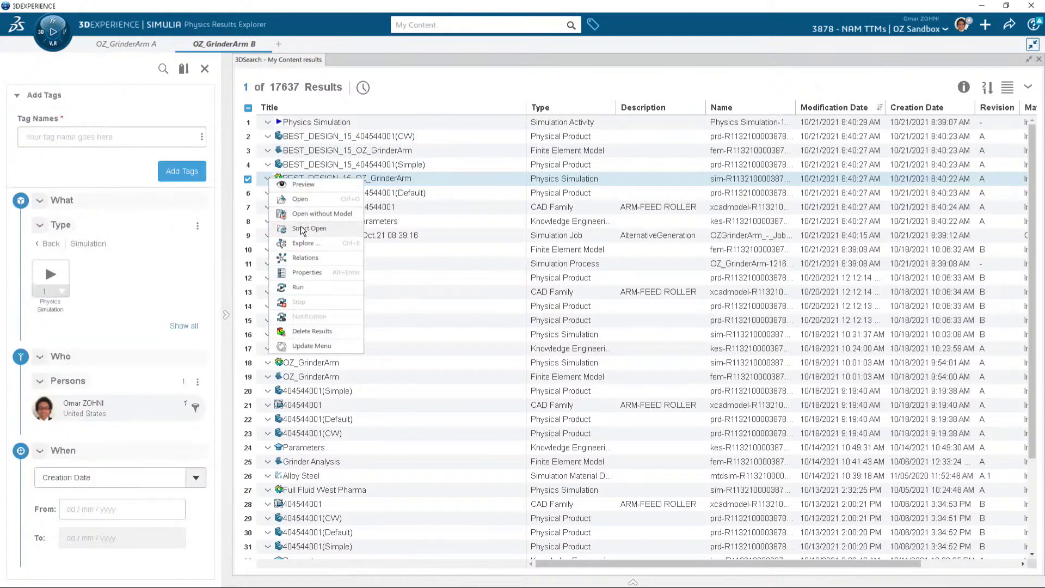
click(310, 201)
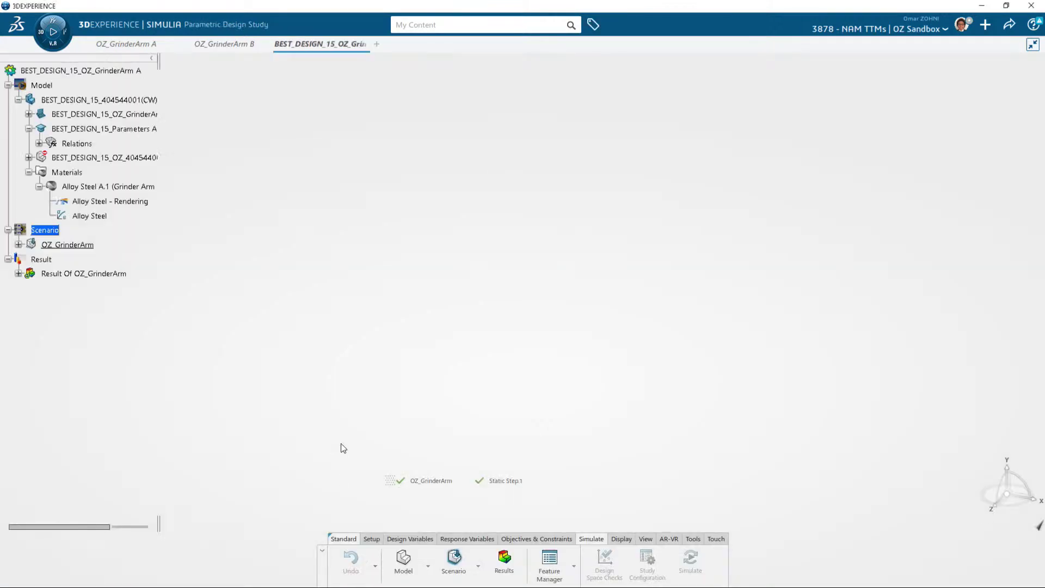
Show the hidden model of the BEST_DESIGN_15 simulation and inspect the meshed grinder arm
right_click(37, 85)
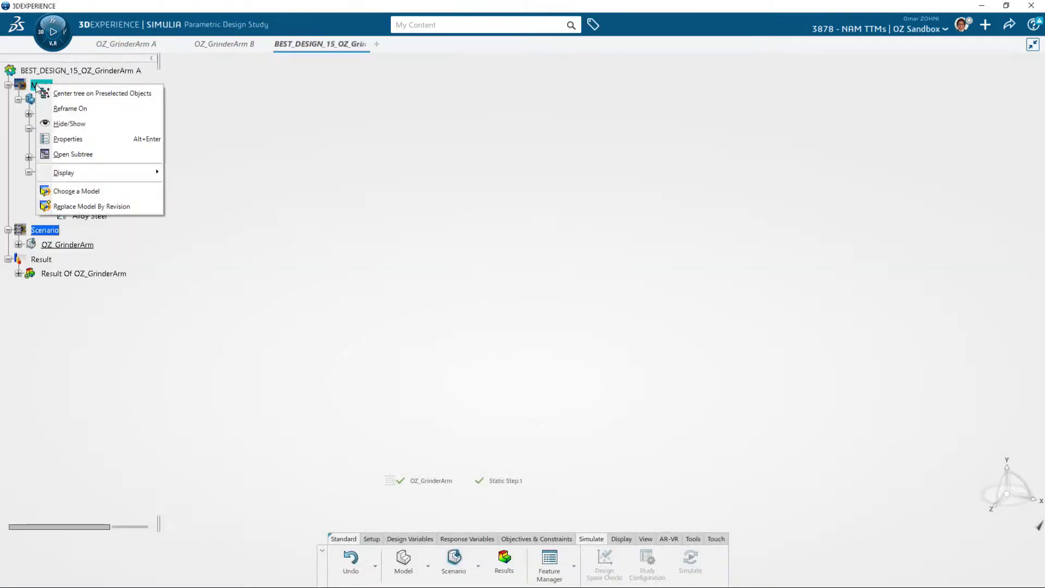
click(70, 123)
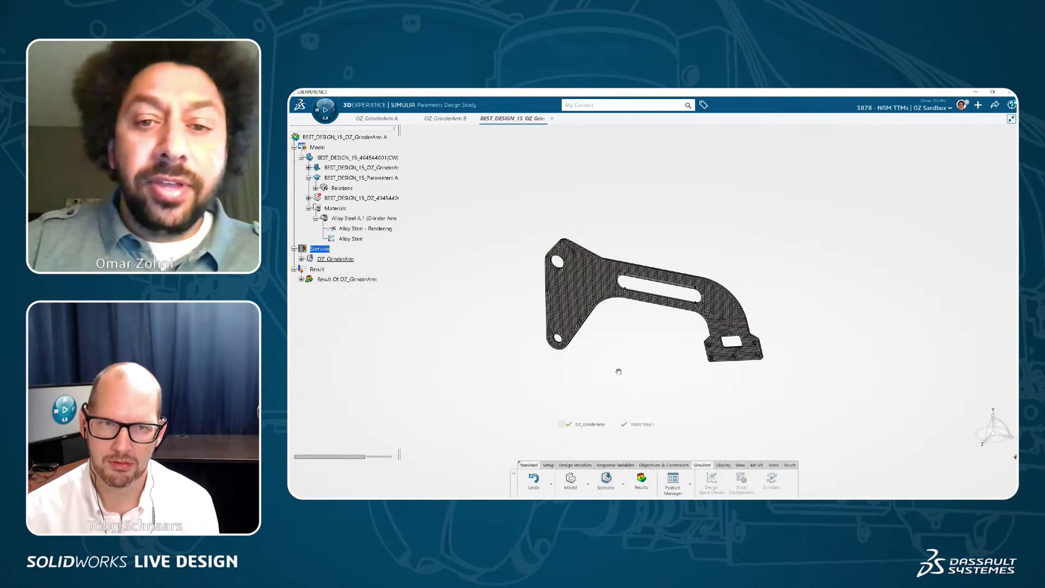
mouse_move(619, 368)
middle_down()
mouse_move(646, 343)
mouse_move(629, 341)
mouse_move(618, 355)
middle_up()
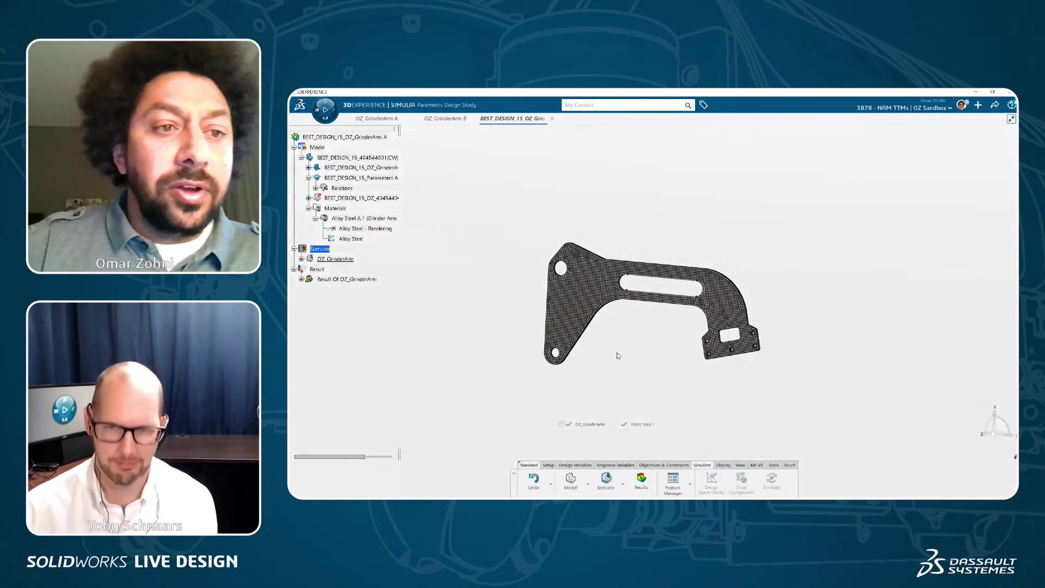
click(315, 188)
click(323, 198)
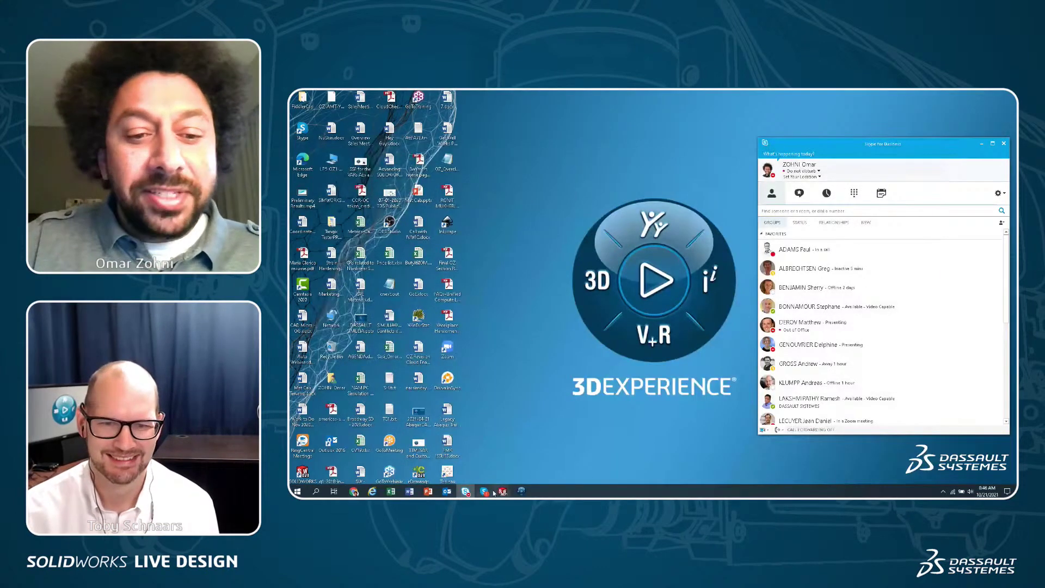
Switch to SOLIDWORKS and close the 404544001 part and the HG 365 GRINDER assembly without saving the modified documents
click(502, 492)
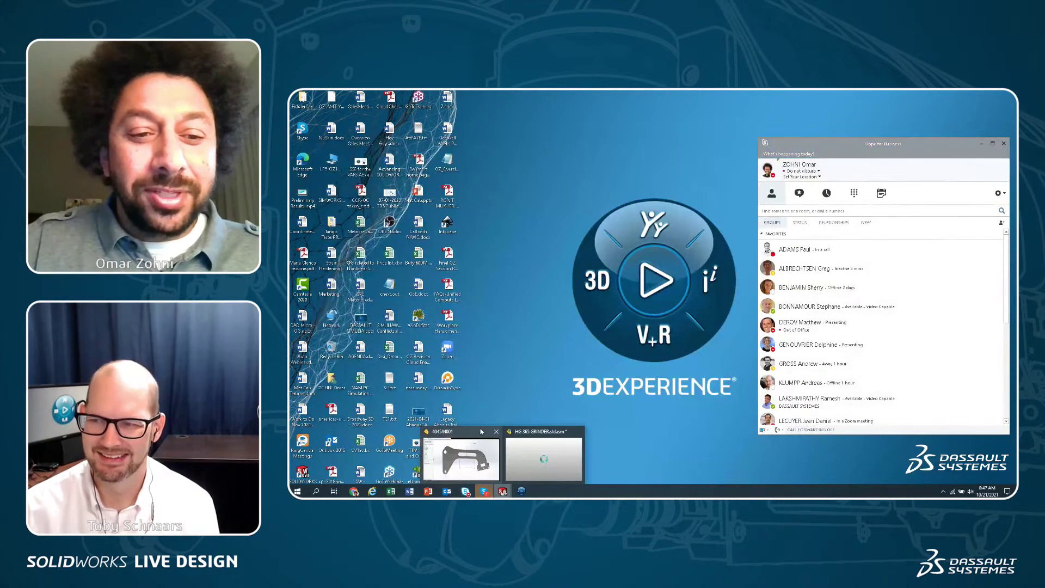
click(462, 459)
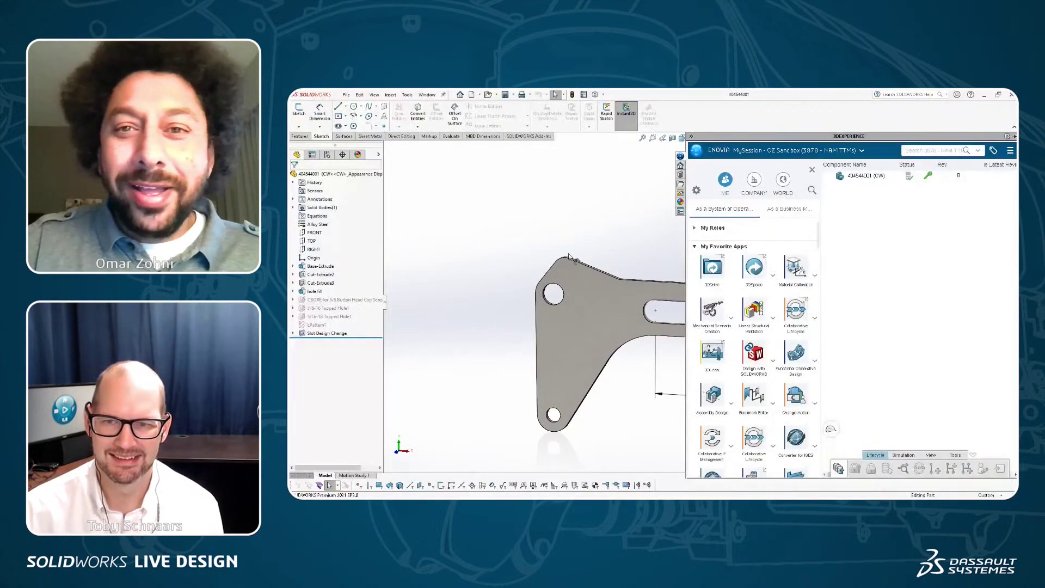
click(545, 176)
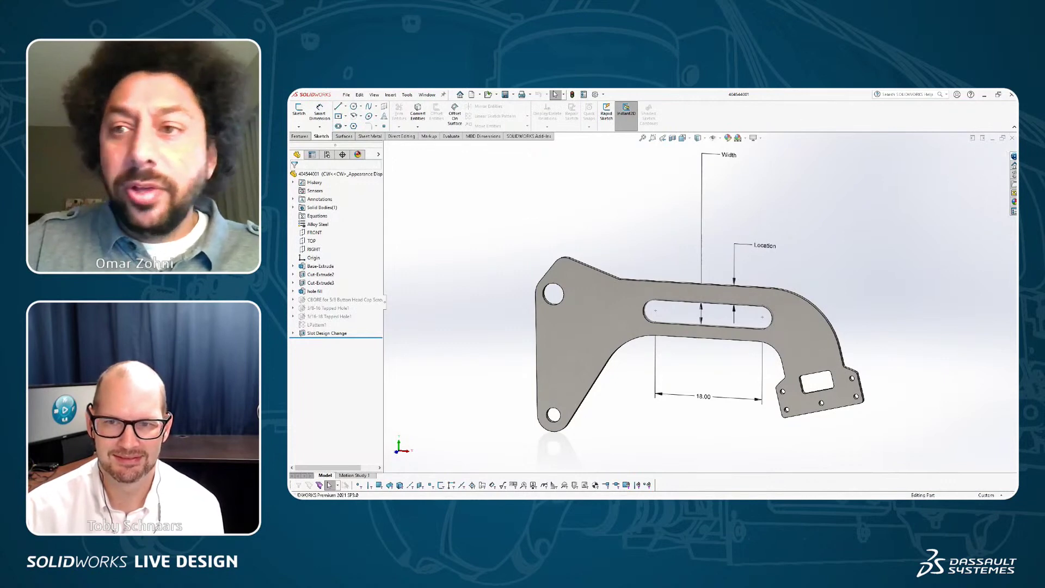
click(1012, 138)
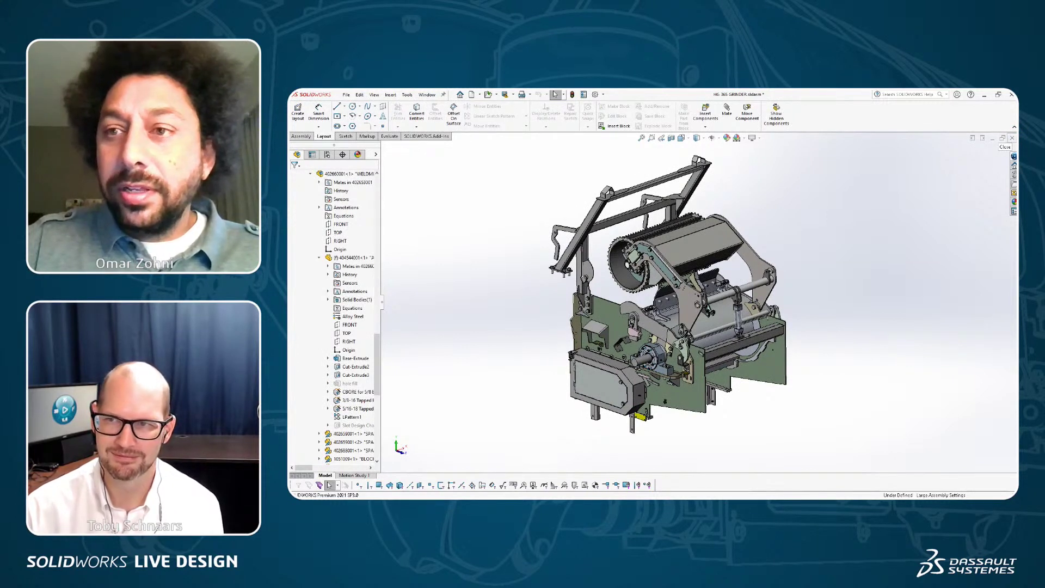
click(1012, 138)
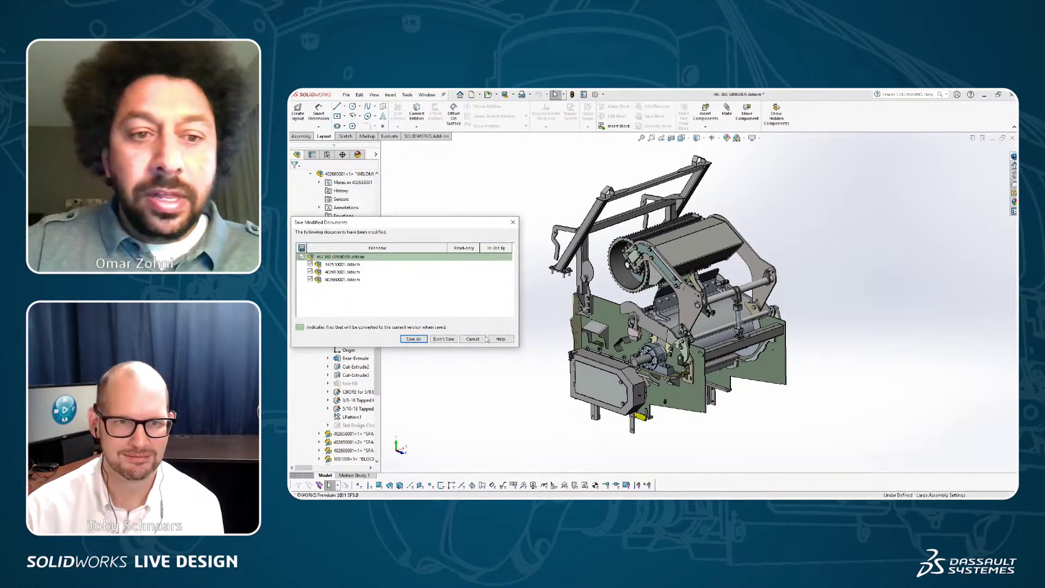
click(443, 338)
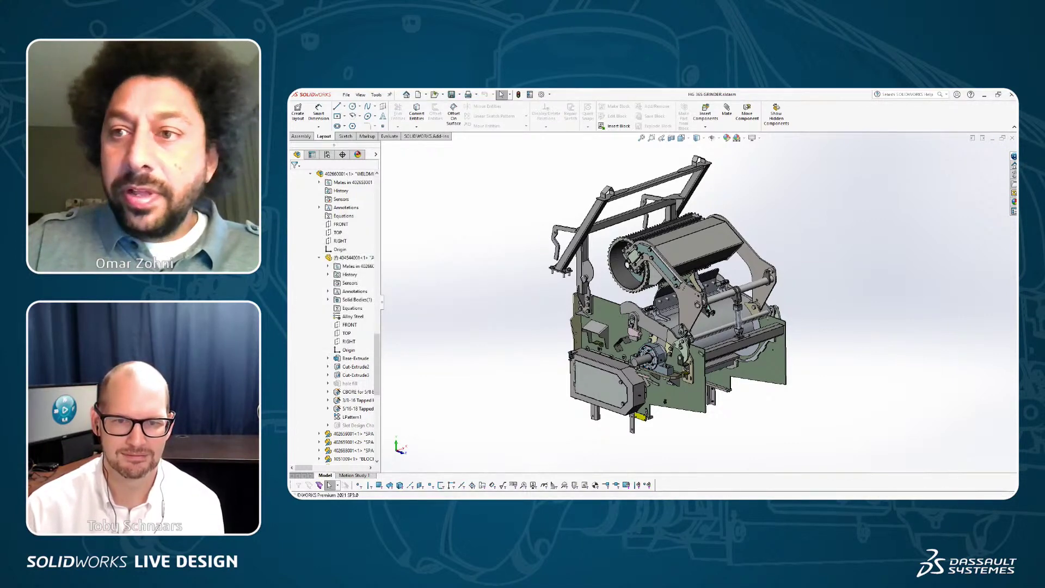
Find the BEST_DESIGN_15_404544001(CW) physical product in My Content, open it in SOLIDWORKS, and show the whole part
click(1014, 126)
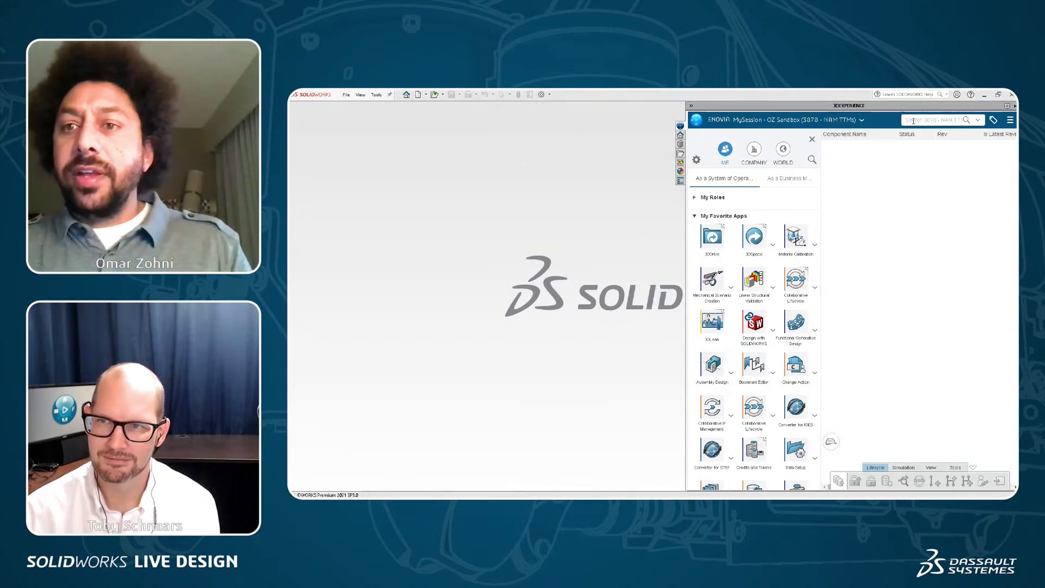
click(979, 121)
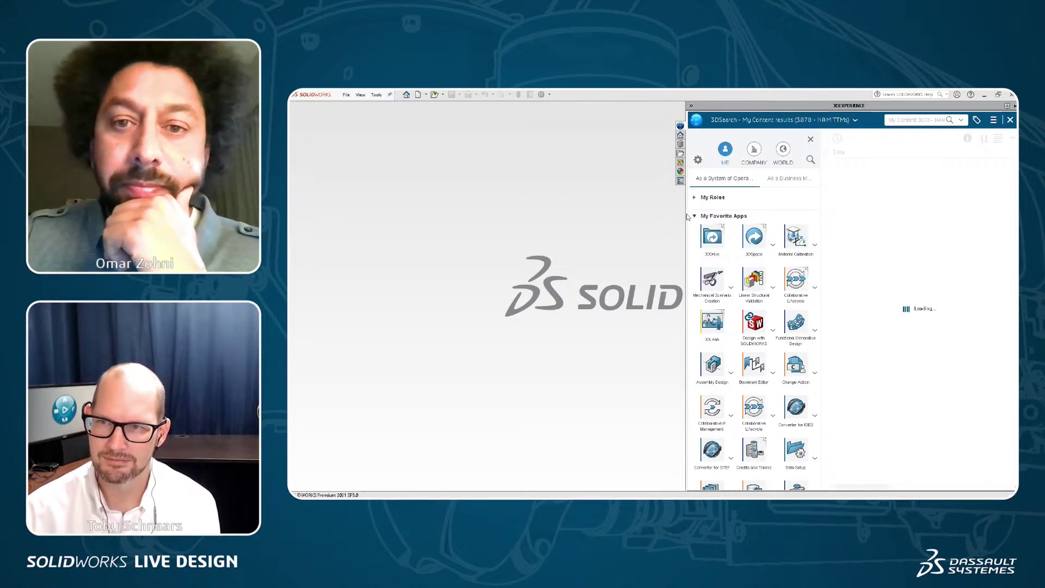
drag(688, 217, 485, 205)
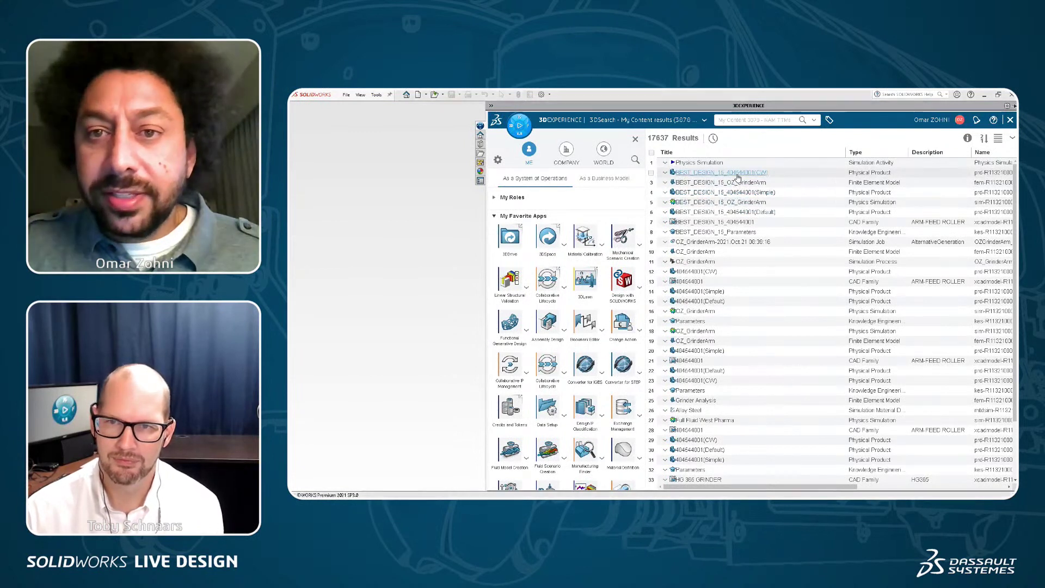
drag(737, 177, 423, 234)
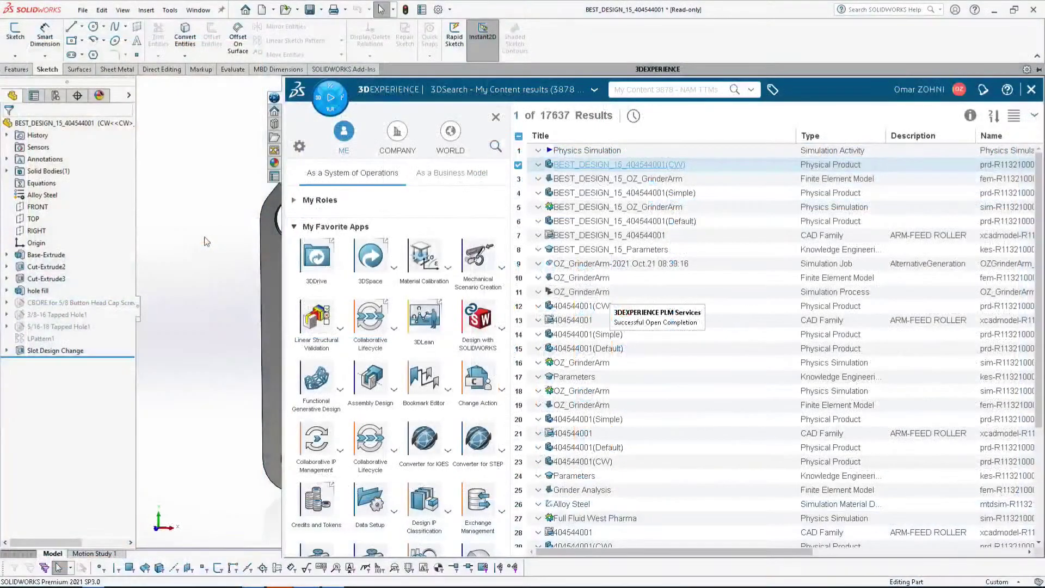
click(202, 191)
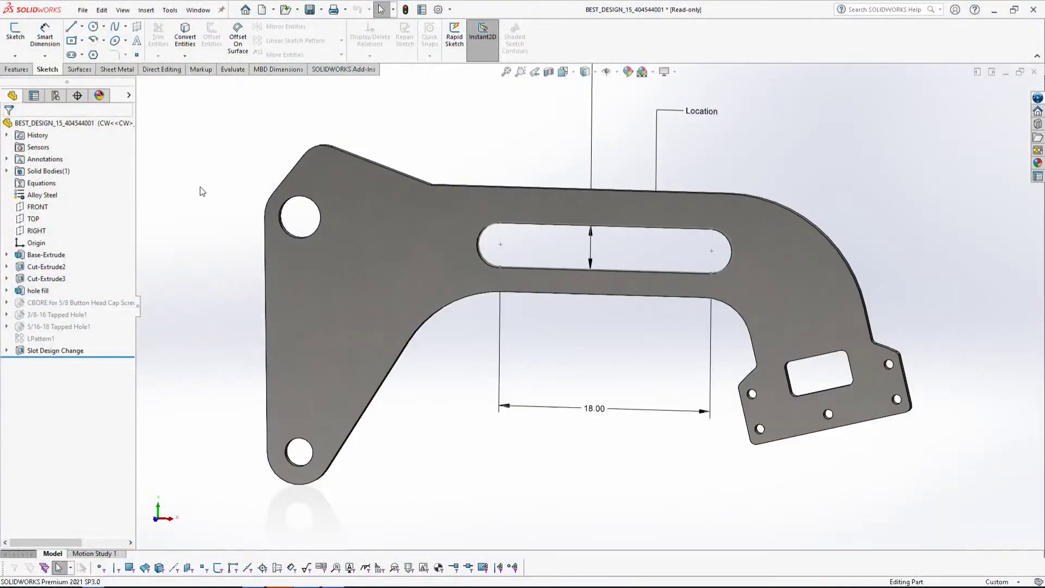
key(f)
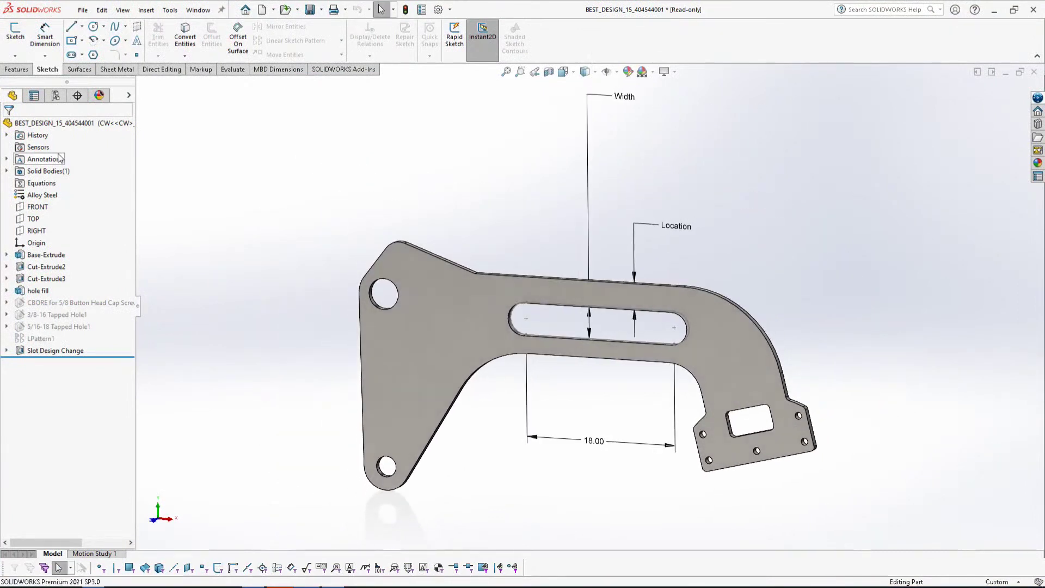
Expand the part's solid bodies and move the slot's Width dimension text closer to the arm's upper edge
click(7, 171)
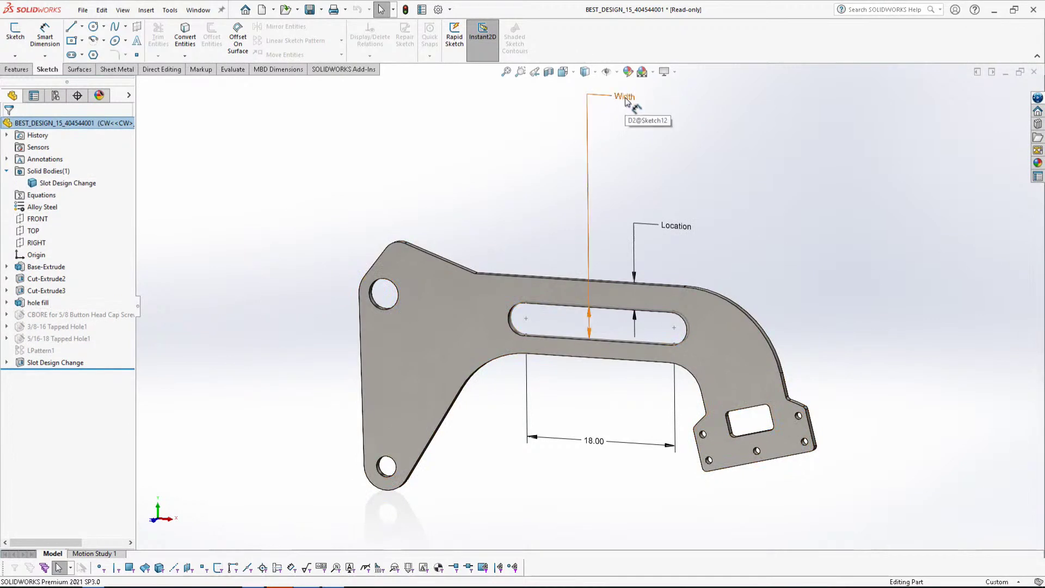
drag(626, 102, 588, 184)
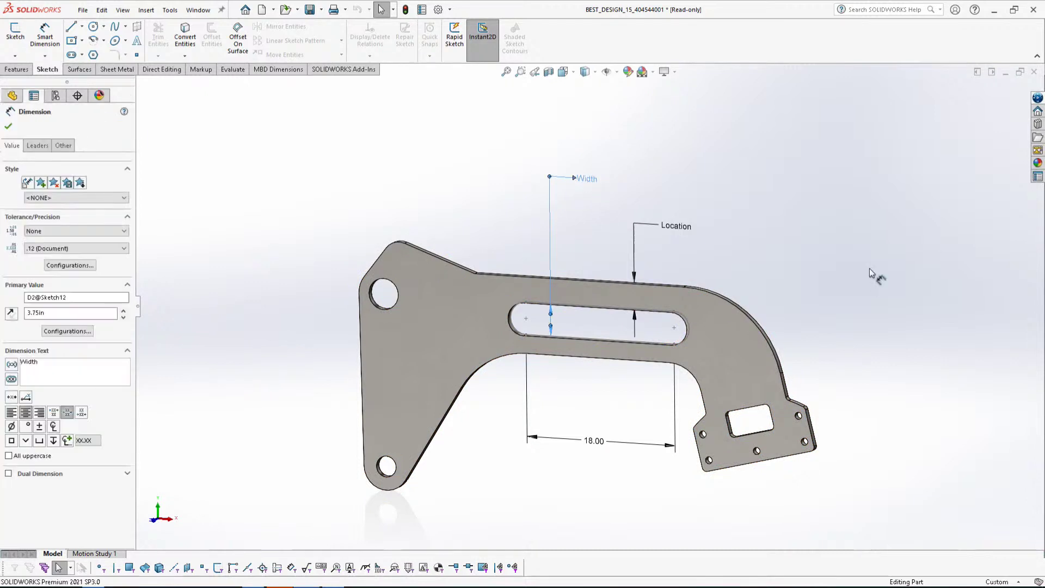
click(8, 126)
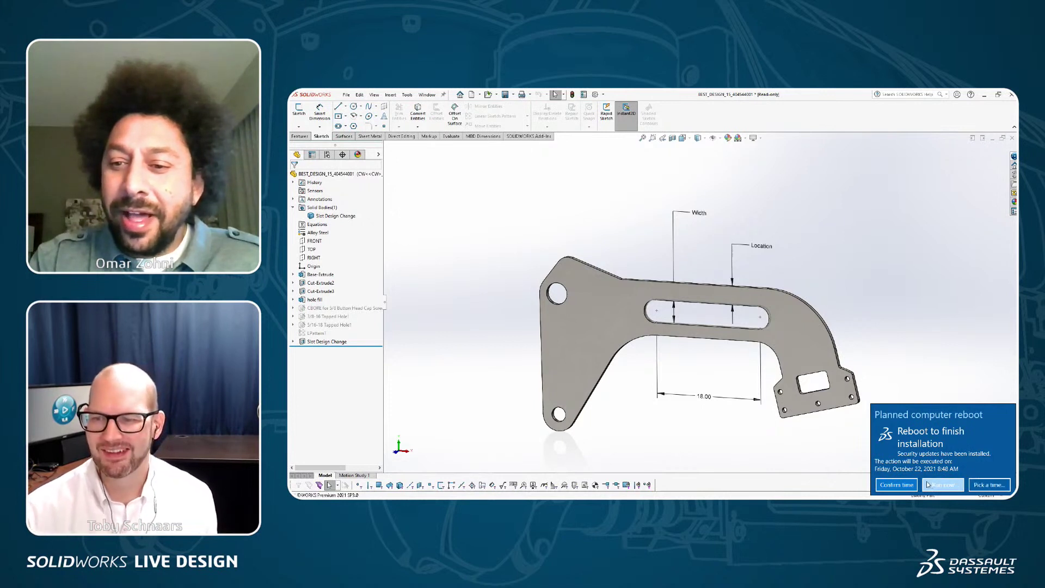
Confirm the scheduled time in the planned computer reboot notification
click(897, 485)
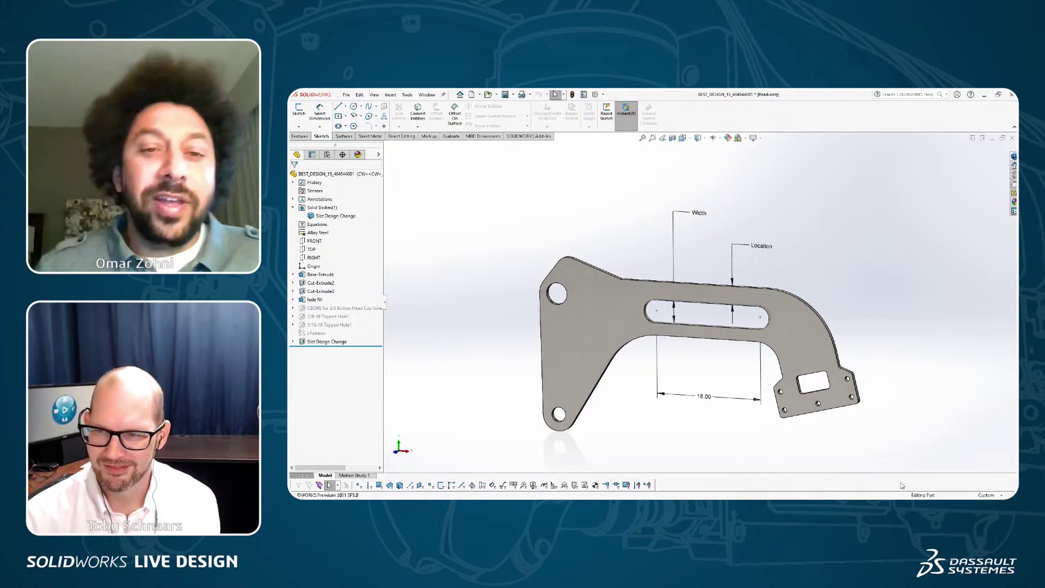